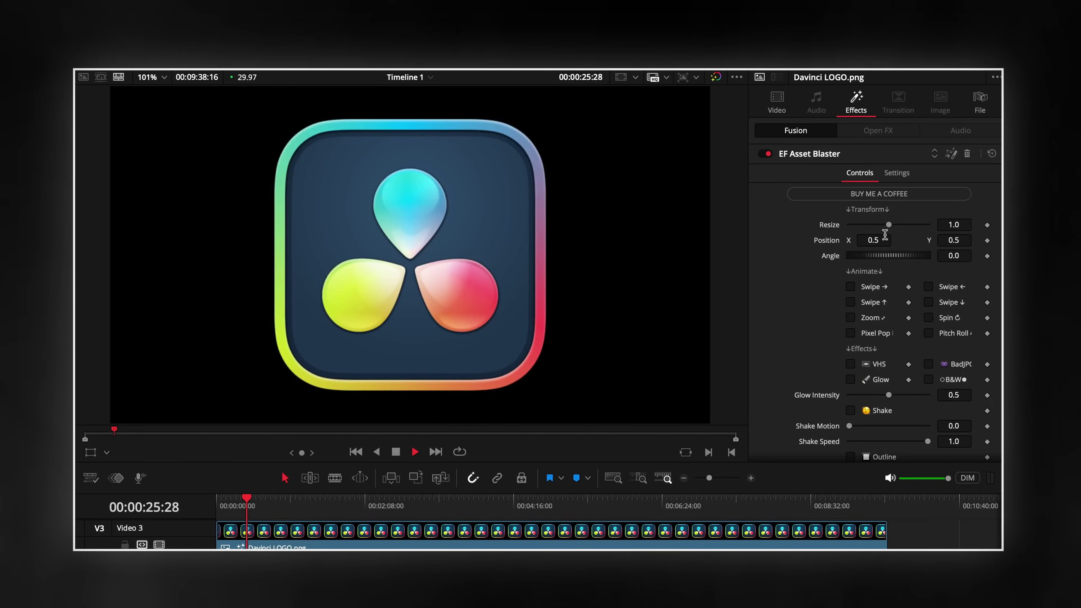
Step: Shrink the logo clip with the Asset Blaster Resize control and enable the Zoom and Pixel Pop animations
drag(889, 225, 859, 225)
click(850, 317)
click(850, 333)
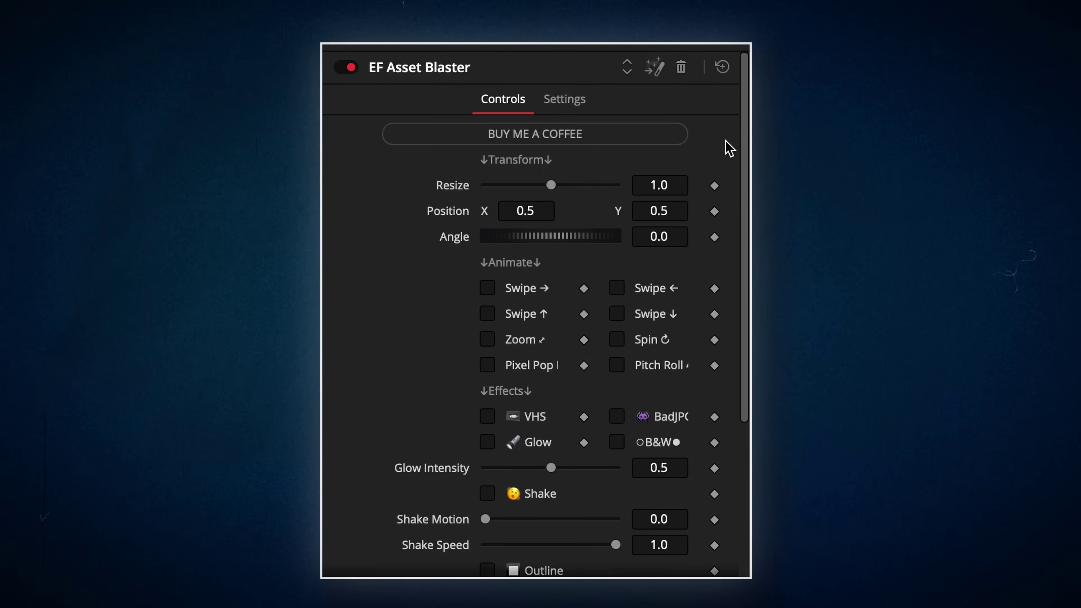
scroll(729, 148, down, 5)
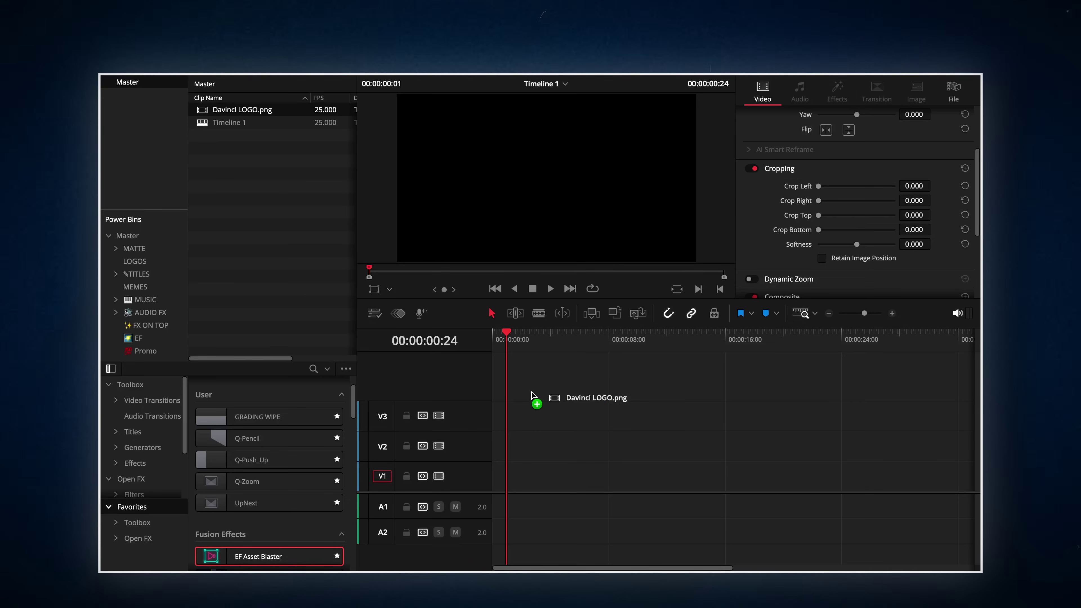
Step: Place Davinci LOGO.png at the start of video track V2 and apply the EF Asset Blaster effect to it
drag(536, 398, 494, 454)
drag(257, 559, 320, 549)
drag(519, 452, 518, 452)
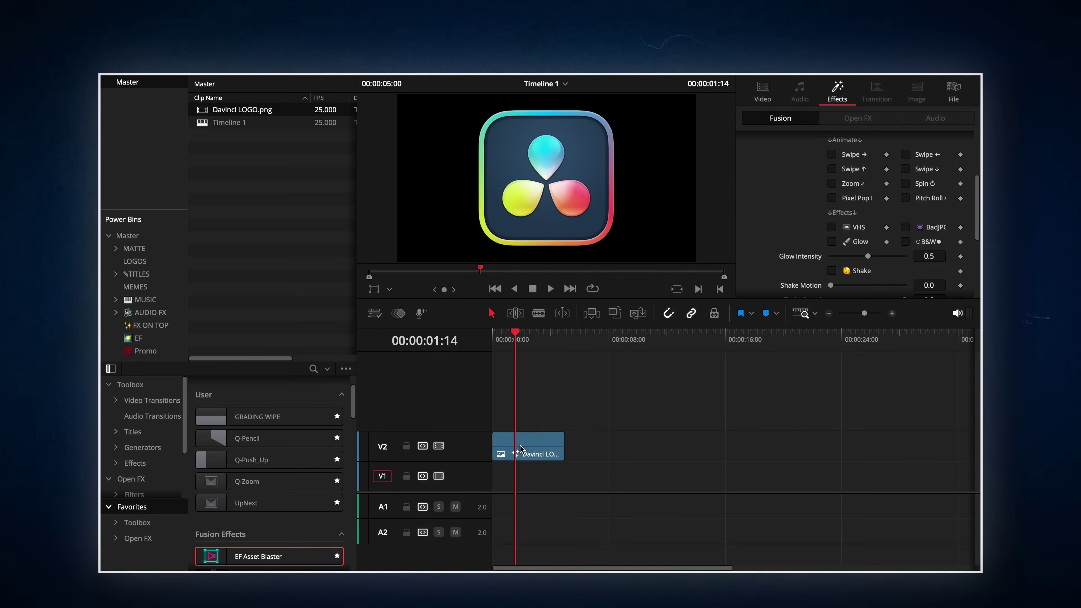
Step: Set the logo's Resize to 0.33 and try out its horizontal position and angle
scroll(924, 190, down, 2)
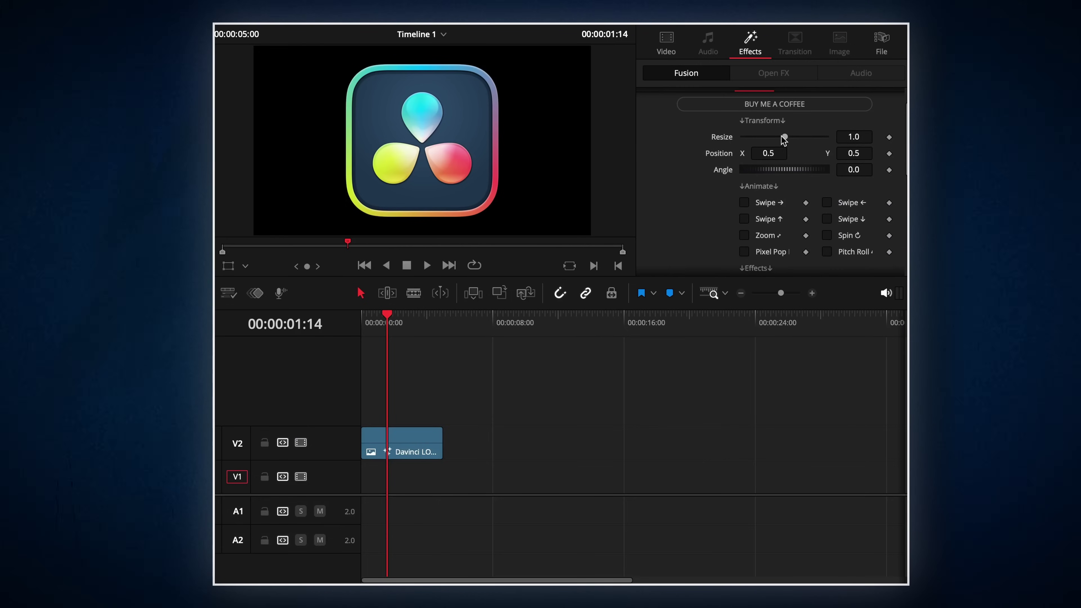
drag(784, 138, 757, 140)
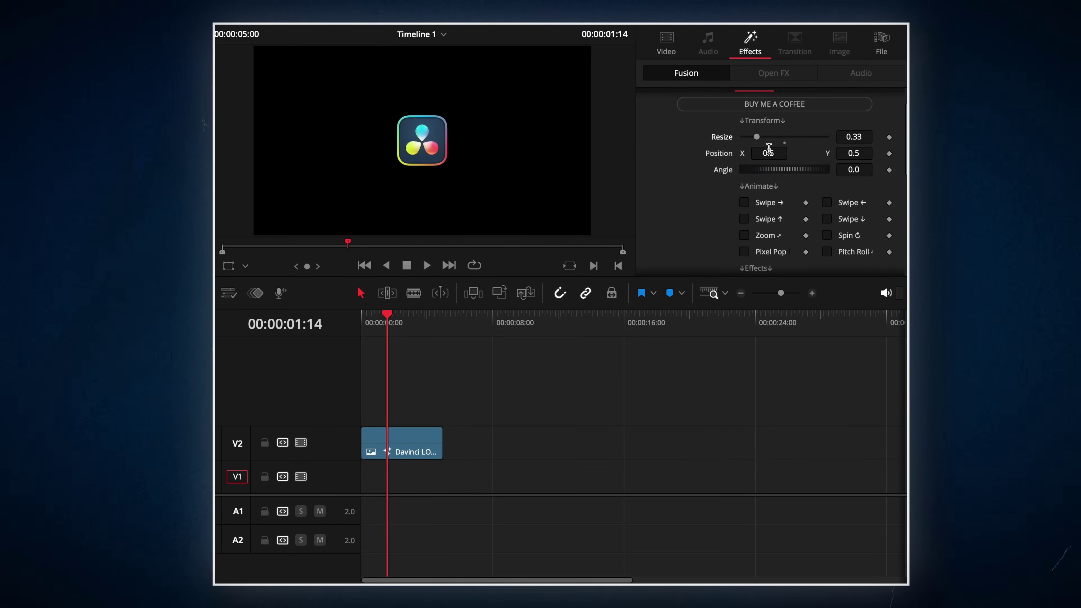
drag(768, 153, 800, 153)
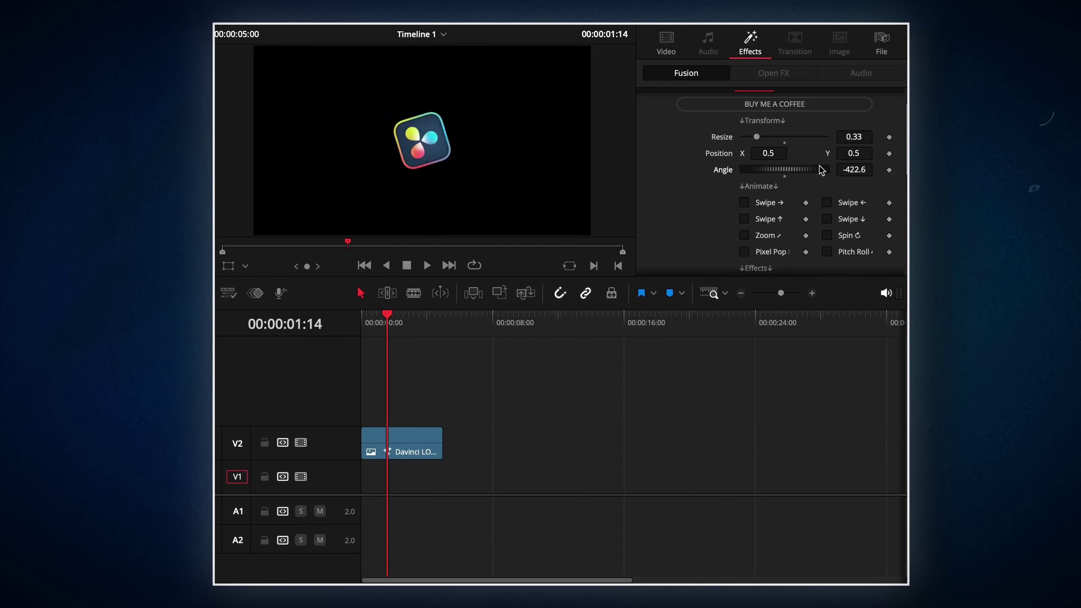
Step: Play the timeline from the start to preview the Swipe left animation, placing the playhead at the clip's start
key(Home)
key(space)
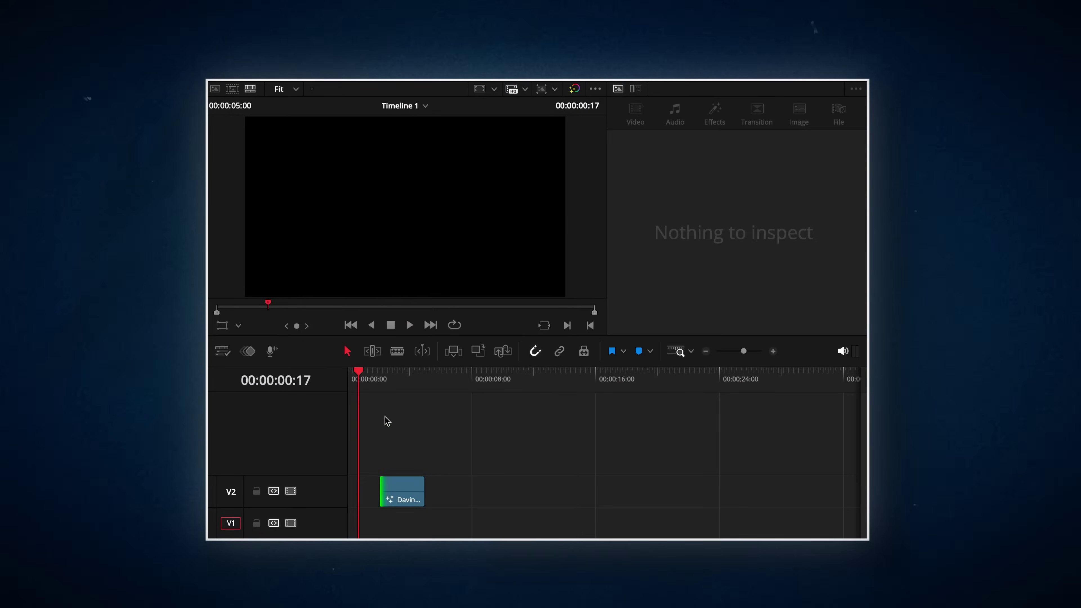
click(380, 383)
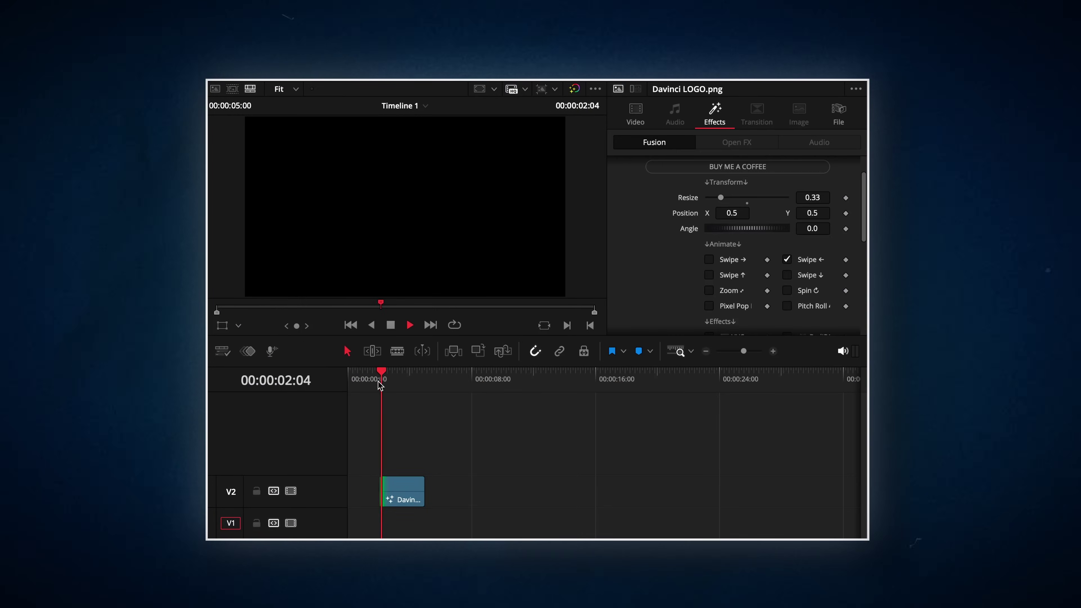
Step: Extend the logo clip's end to 00:00:07:14 and split it at about 00:00:04:06
drag(423, 489, 461, 492)
click(415, 375)
key(ctrl+b)
Step: Play back the logo clip to preview its Asset Blaster animations and effects
key(space)
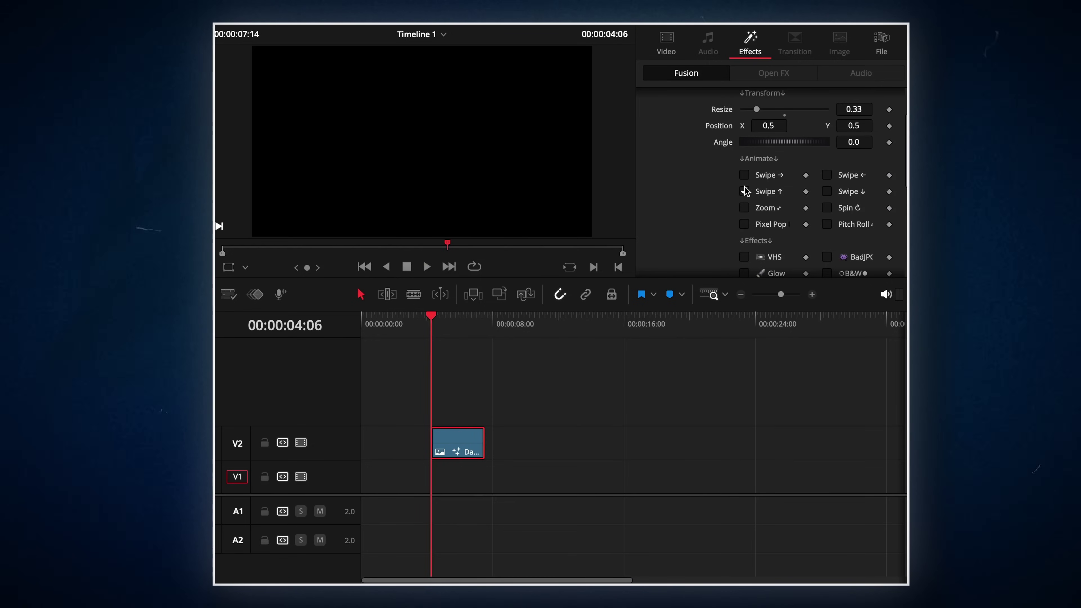
key(space)
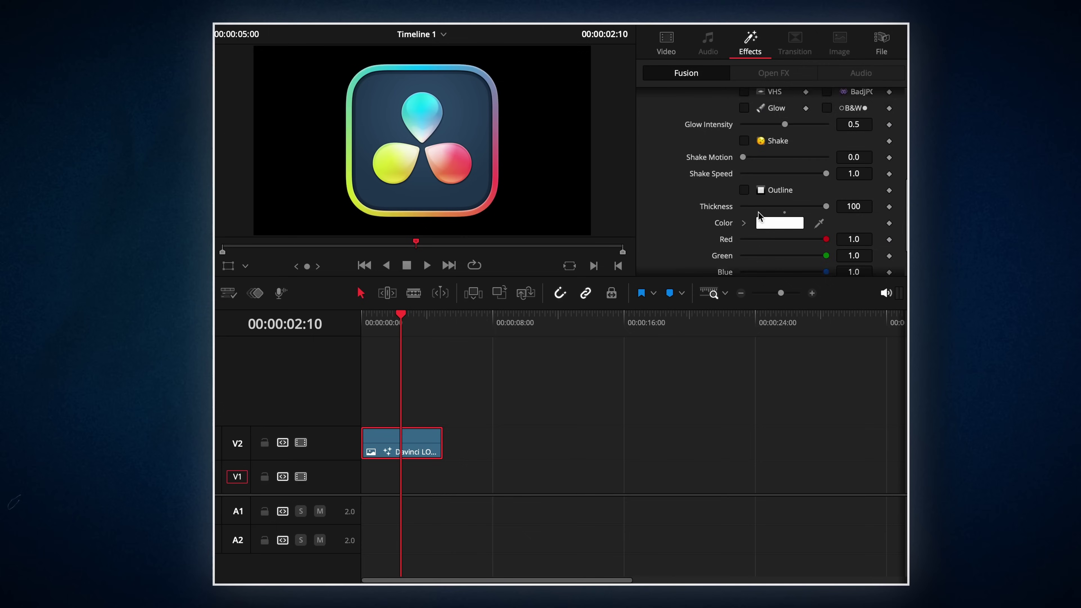
scroll(761, 215, up, 2)
key(space)
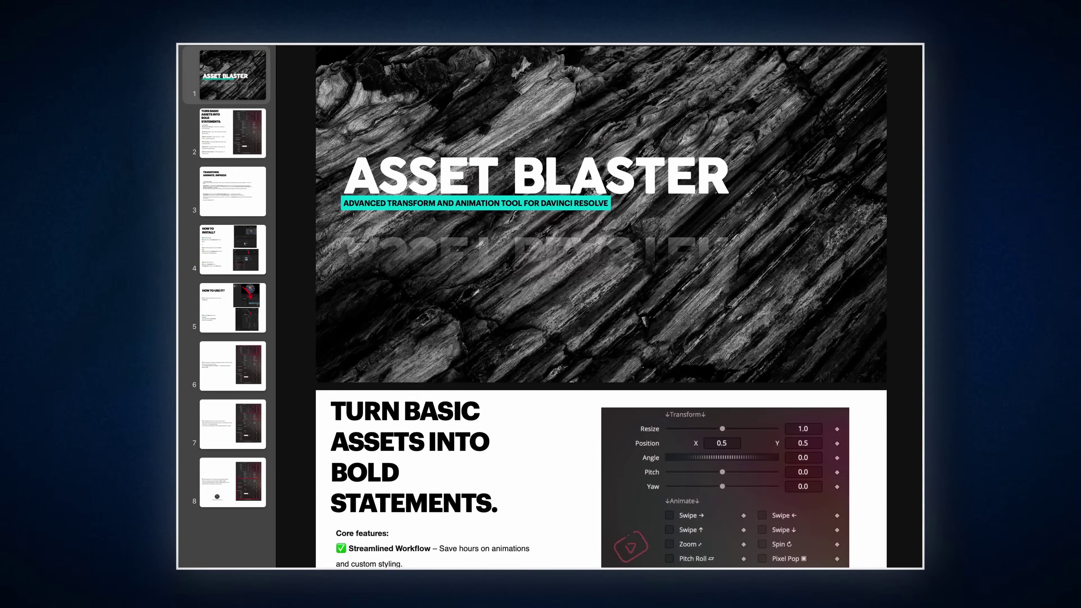
Step: Look through the Asset Blaster PDF guide and the MrAlexTech YouTube channel page
scroll(601, 307, down, 15)
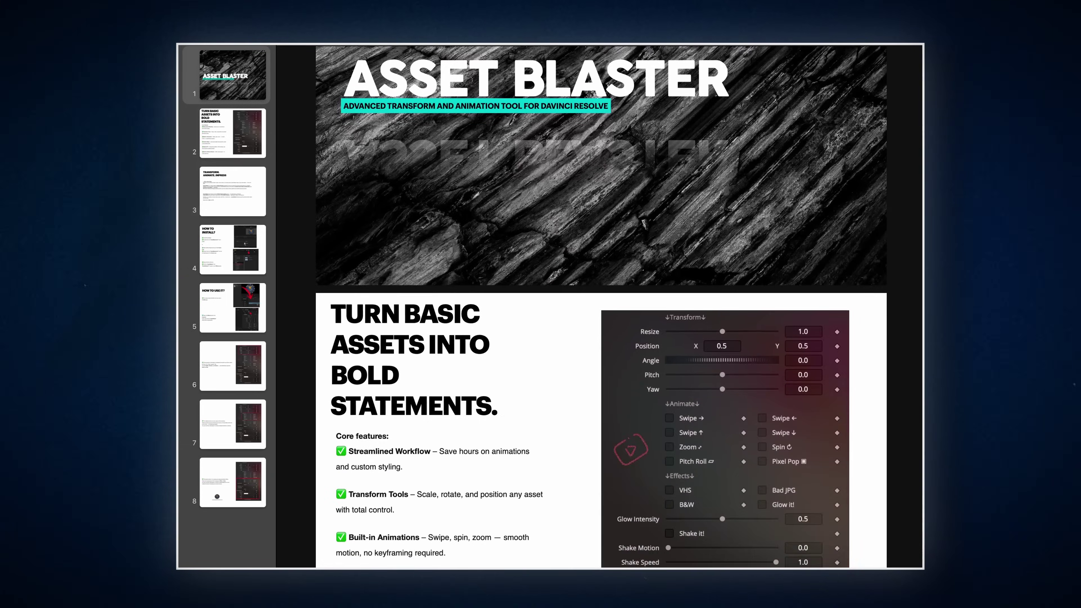
scroll(601, 306, down, 15)
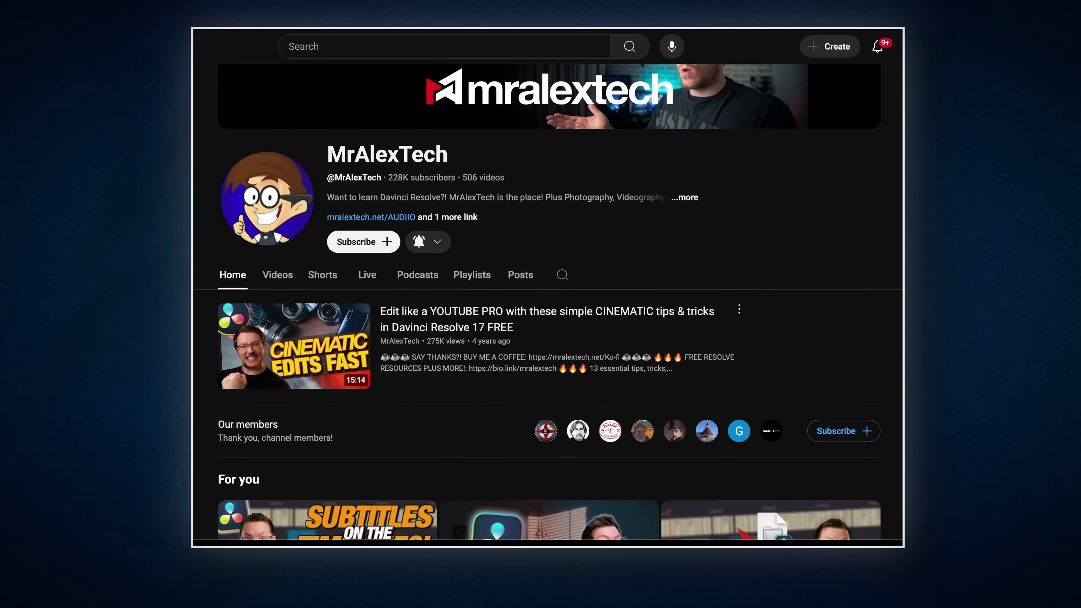
scroll(548, 315, down, 10)
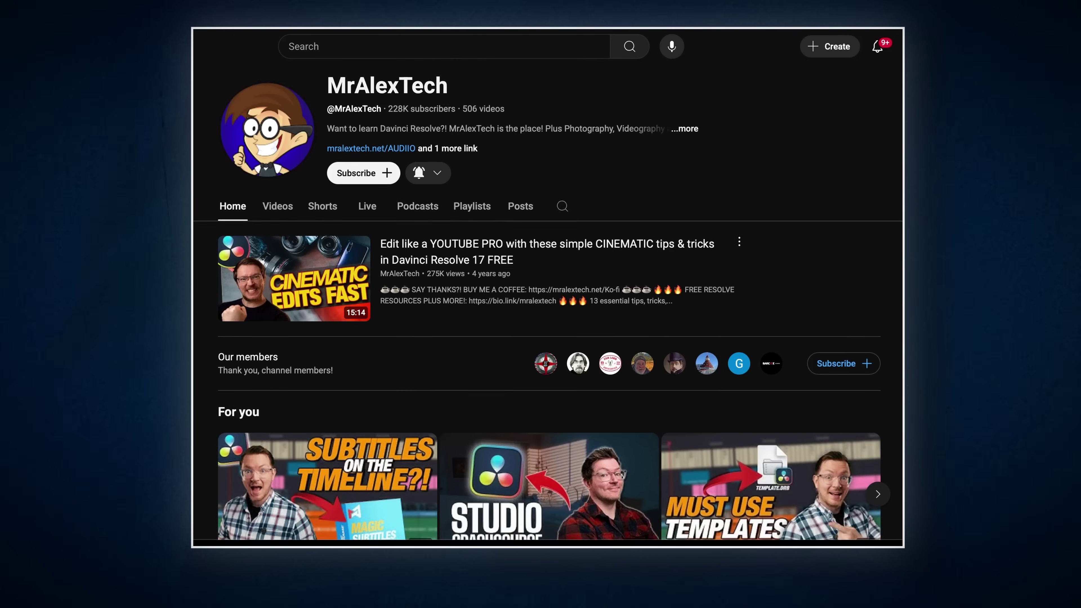
scroll(548, 315, down, 15)
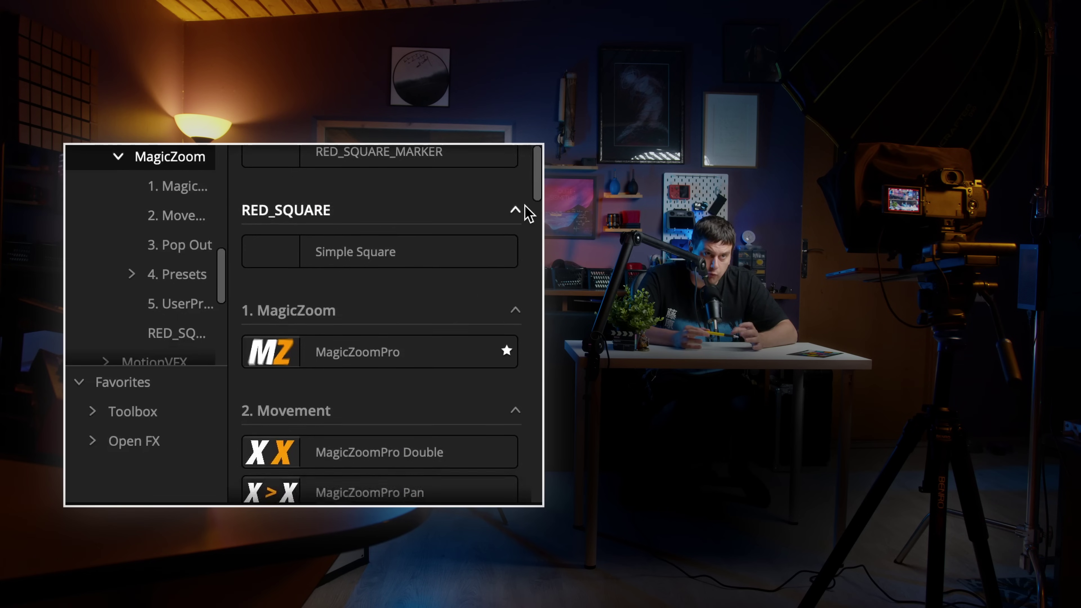
Step: Disable the outer mask's Color and Brightness effects on Air2S DlogM.MOV, enable Prism and play back the clip
scroll(527, 213, down, 10)
scroll(527, 213, down, 10)
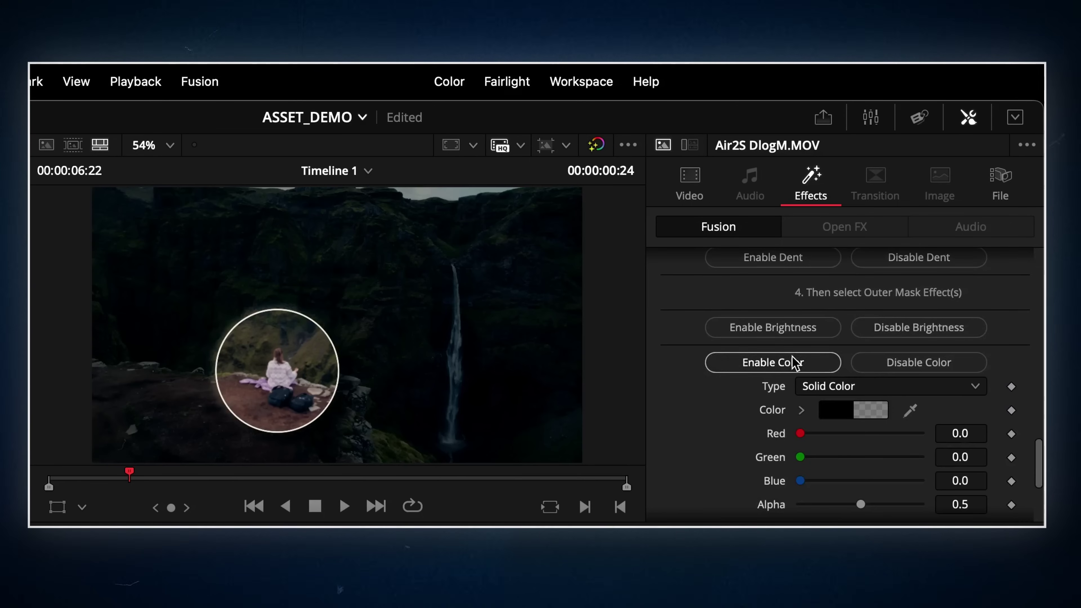
click(883, 369)
click(773, 324)
click(883, 324)
click(779, 429)
click(772, 360)
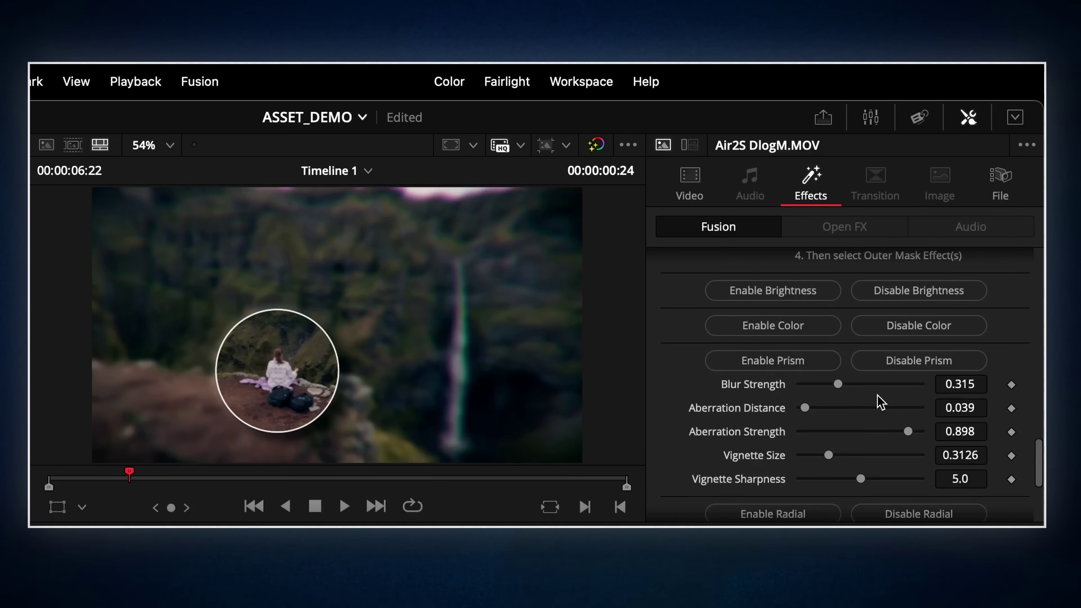
scroll(905, 434, down, 2)
key(space)
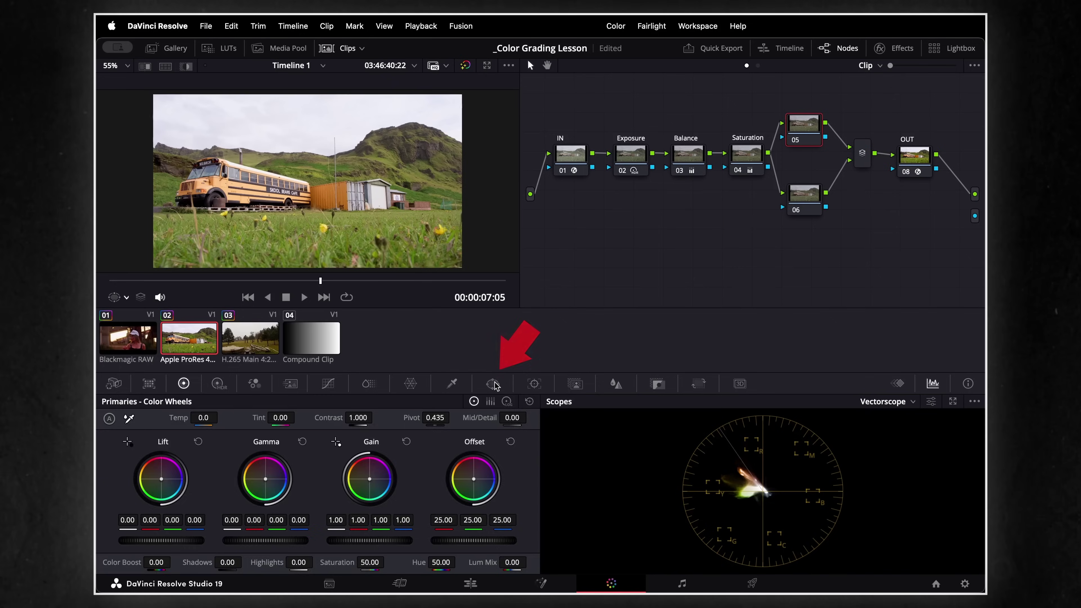
Step: Show the Power Window controls for node 05 of the school bus clip
click(494, 384)
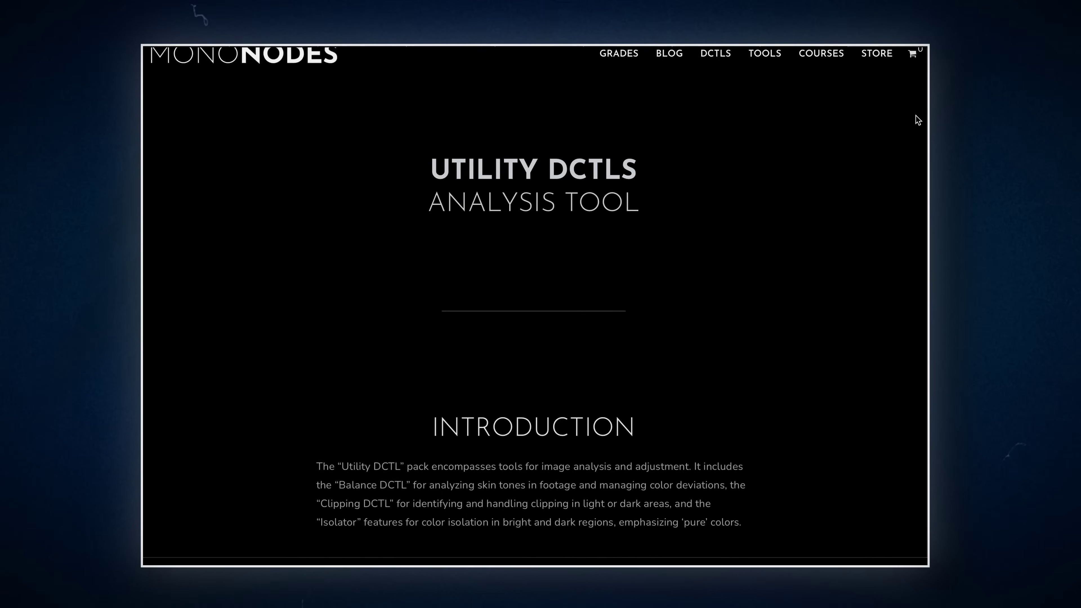
Step: Read through the MonoNodes Utility DCTLs page, including the introduction and the Skin Tone Indicator section
scroll(918, 121, down, 5)
scroll(917, 120, down, 15)
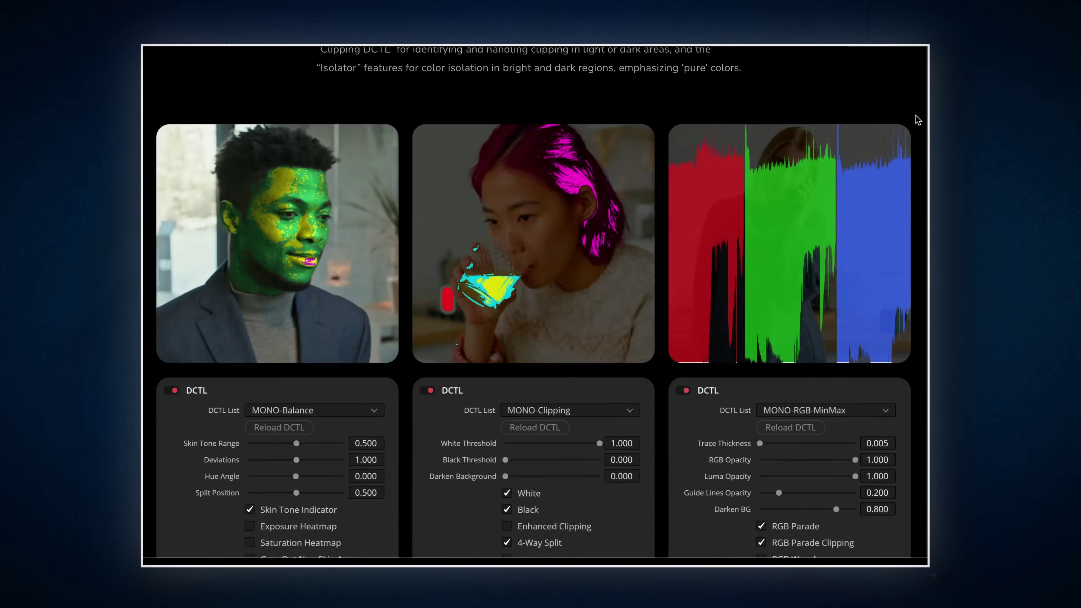
scroll(918, 121, down, 15)
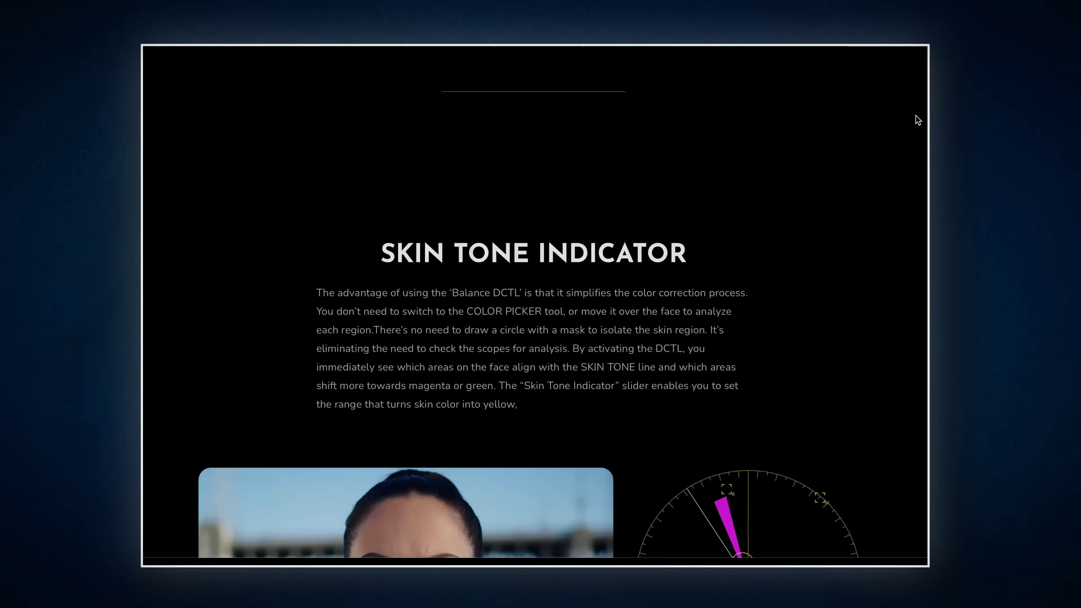
scroll(917, 120, down, 5)
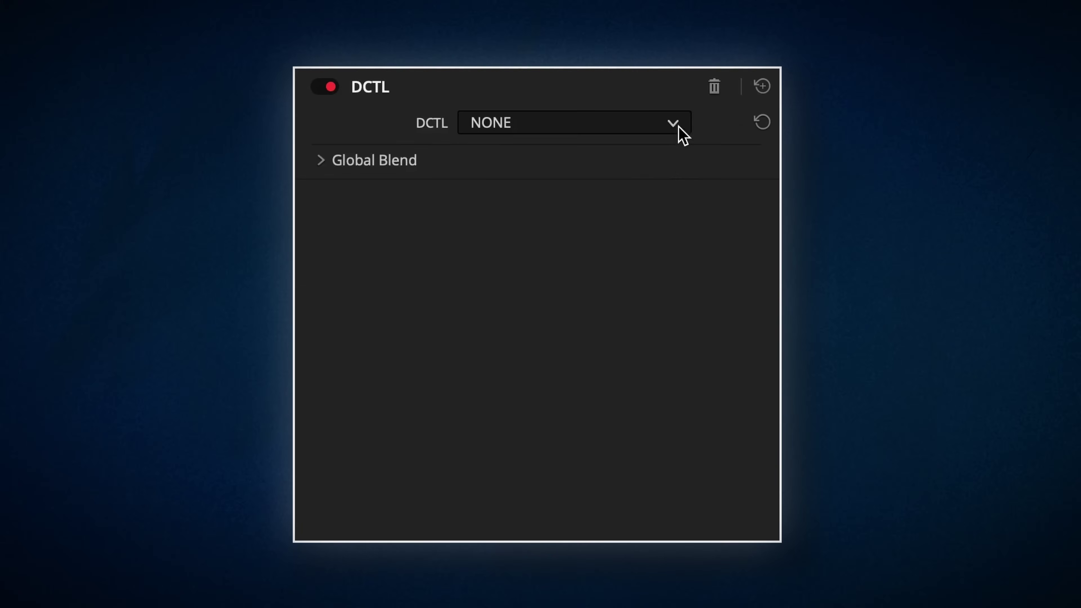
Step: Browse the list of installed DCTLs available in the DCTL effect
click(674, 125)
scroll(691, 177, down, 1)
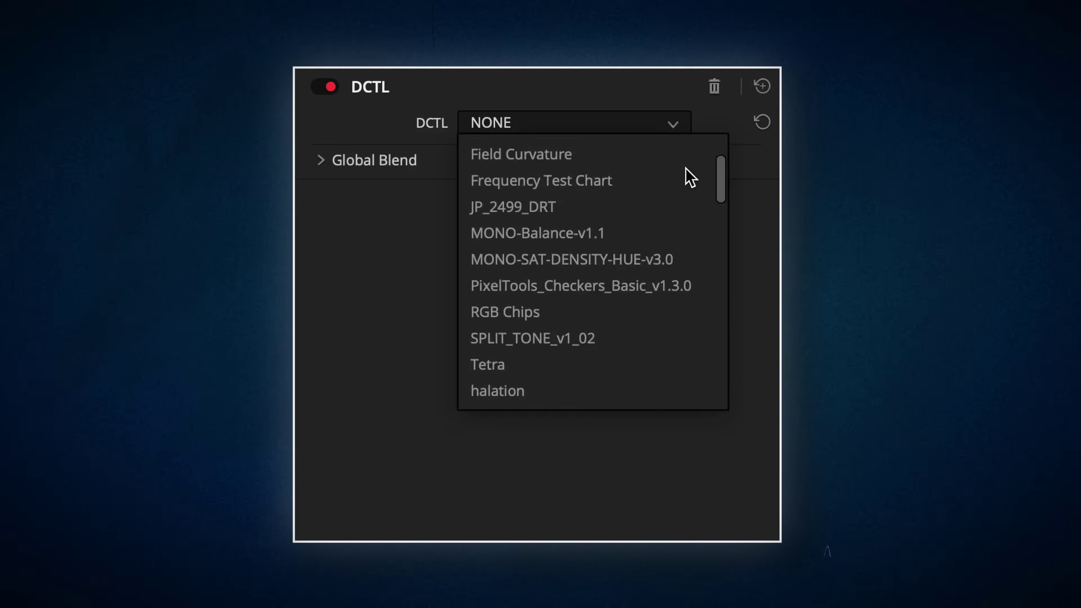
scroll(691, 177, down, 3)
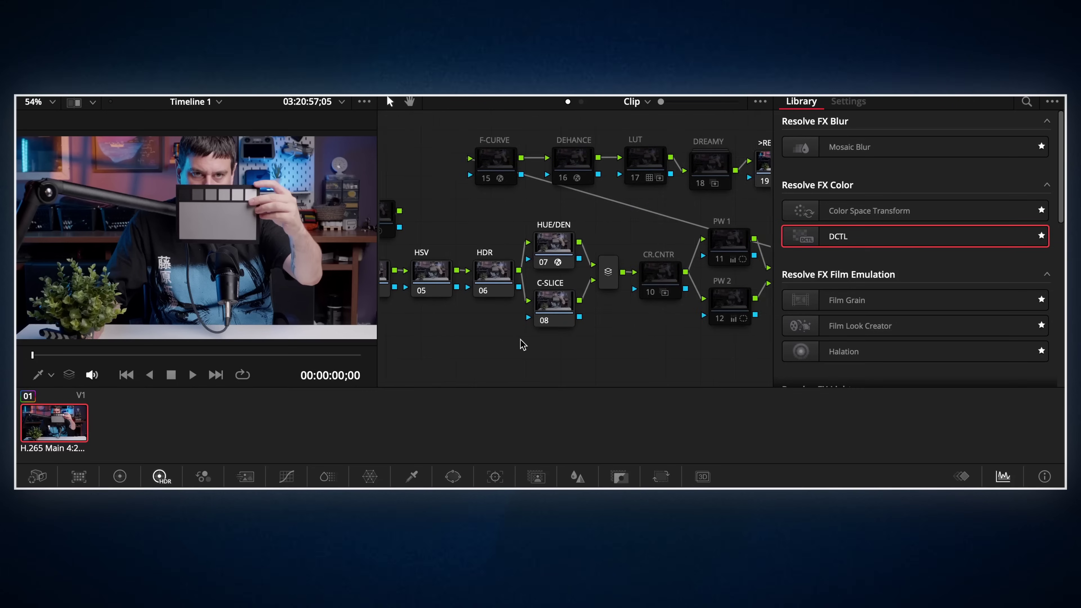
Step: Apply the DCTL effect to the mono BAL node and choose MONO-Balance-v1.1
drag(853, 238, 618, 167)
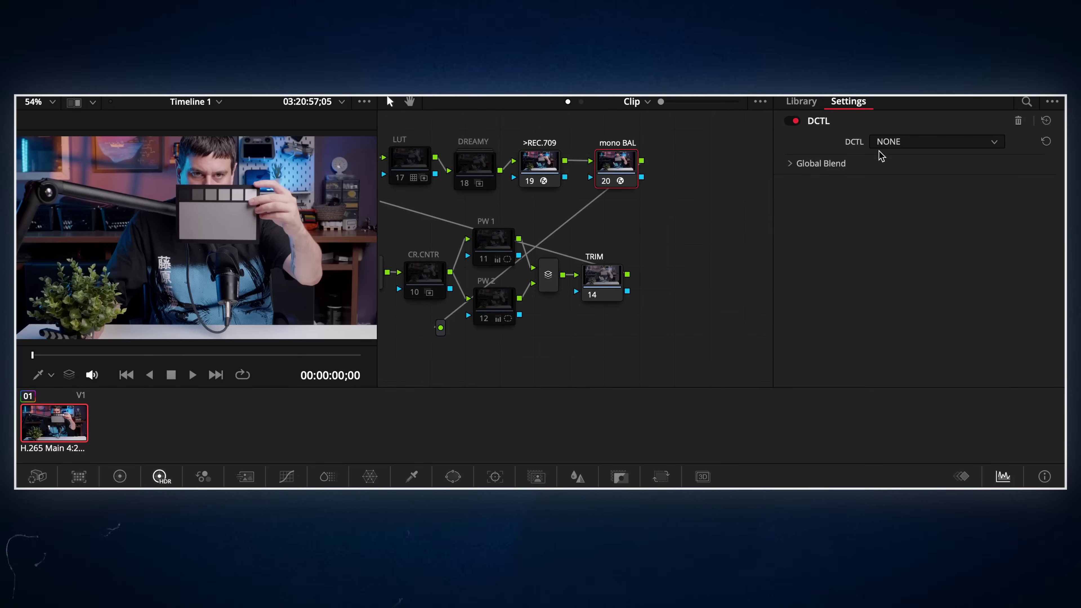
click(994, 142)
click(958, 252)
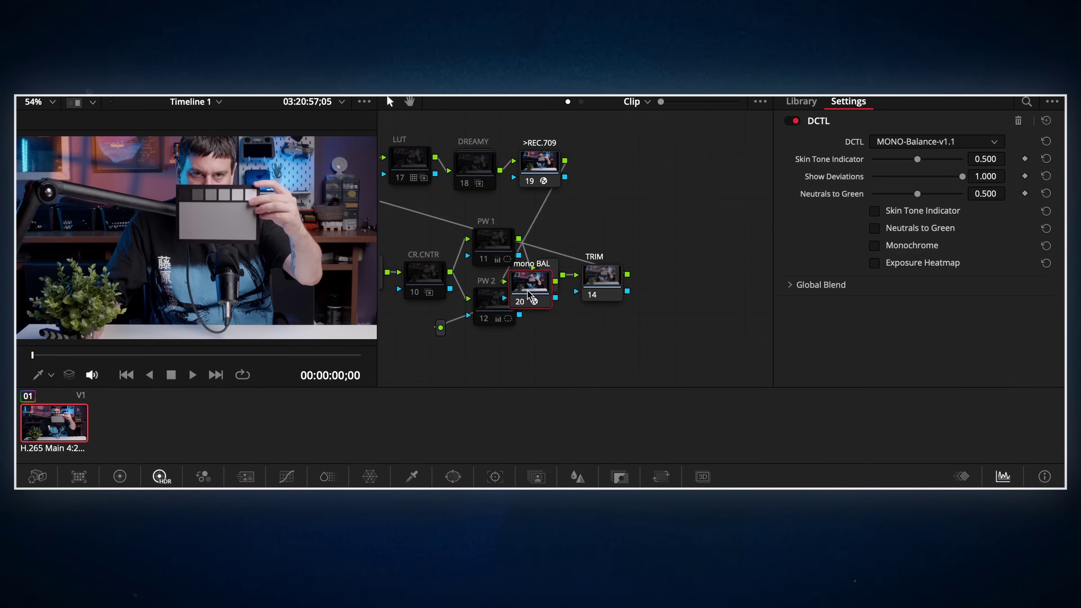
Step: Move the mono BAL node beneath the LIN BAL node and toggle its enabled state
drag(743, 367, 447, 331)
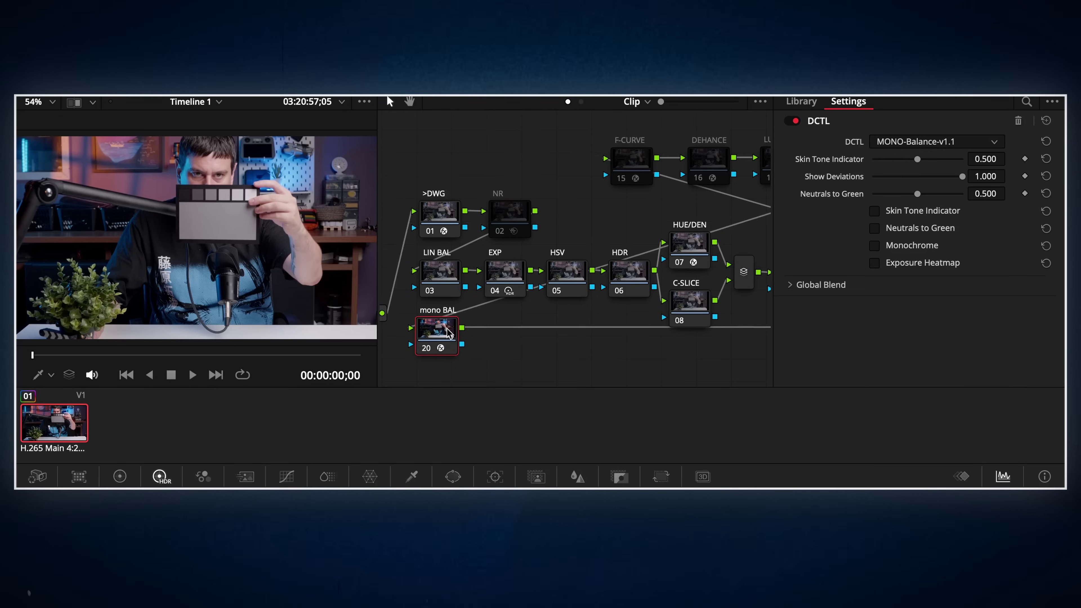
key(ctrl+d)
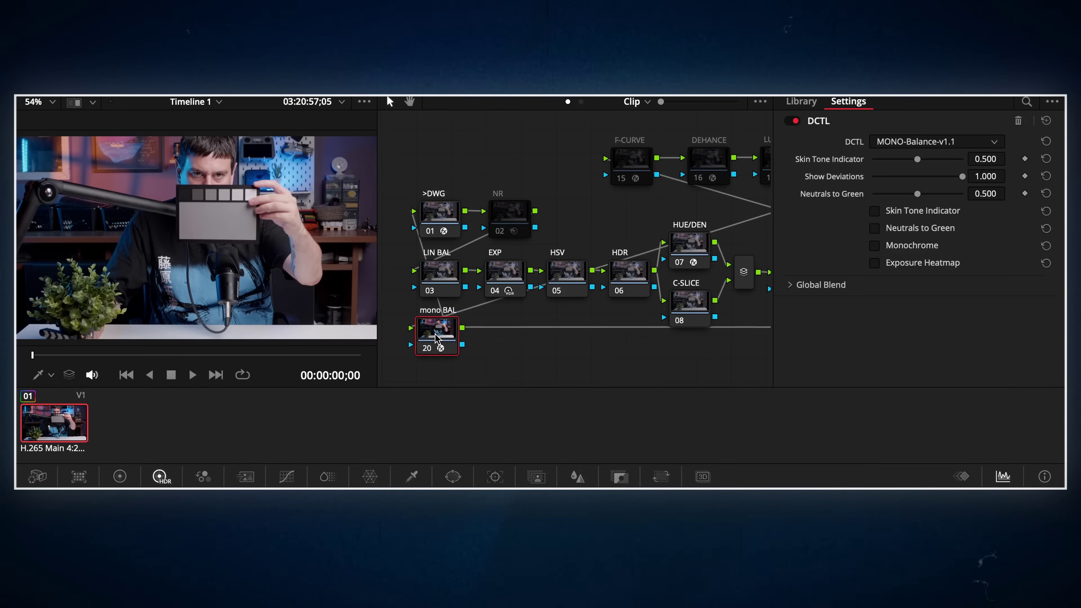
Step: Enable Neutrals to Green on mono BAL and shift the LIN BAL node's Gain balance until the grey card turns green
click(875, 228)
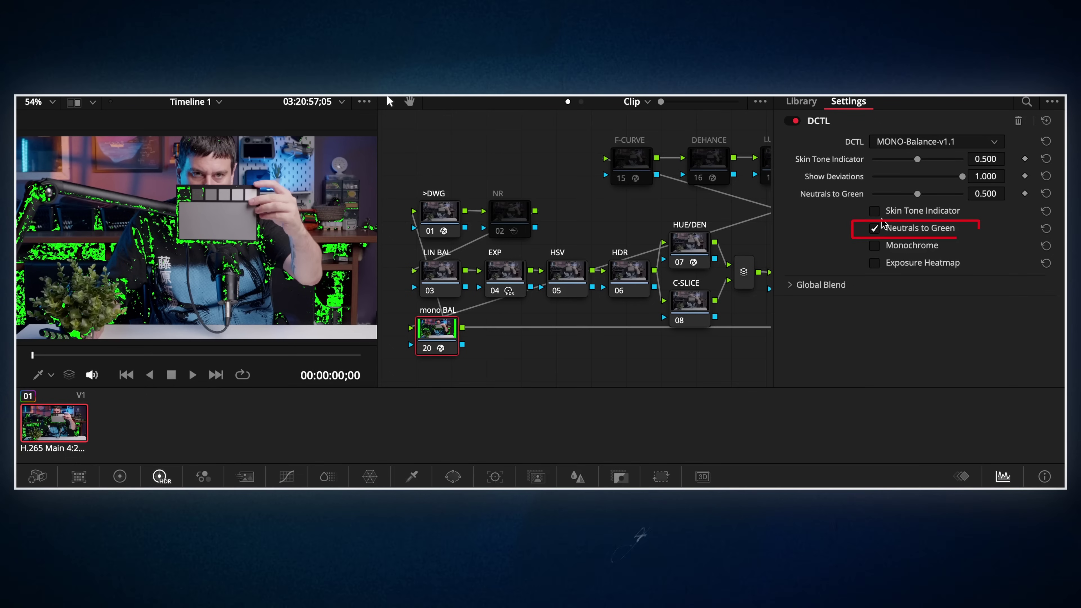
click(438, 277)
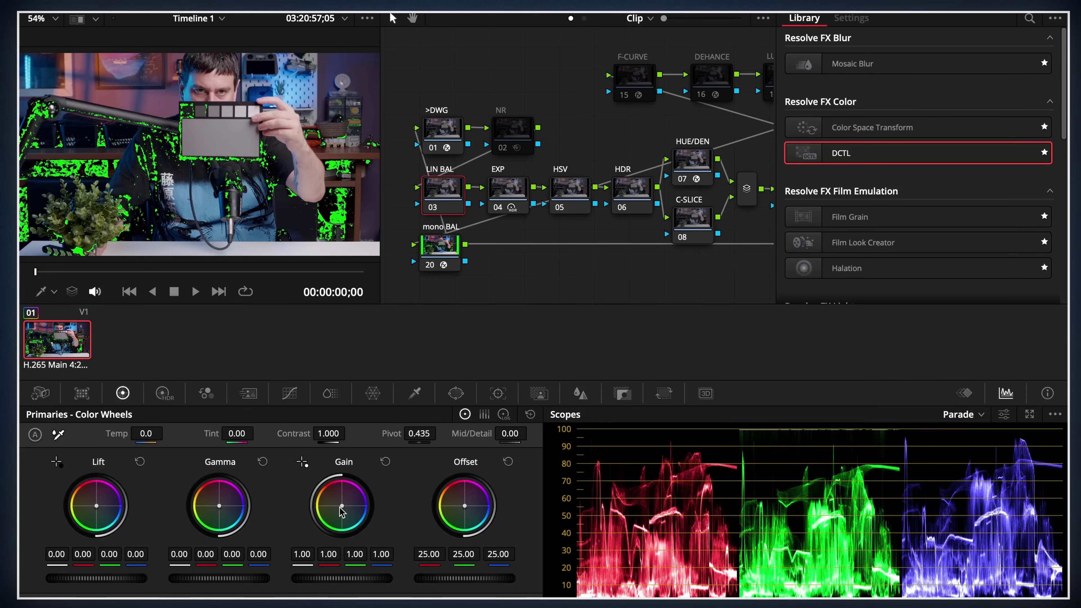
drag(342, 511, 339, 513)
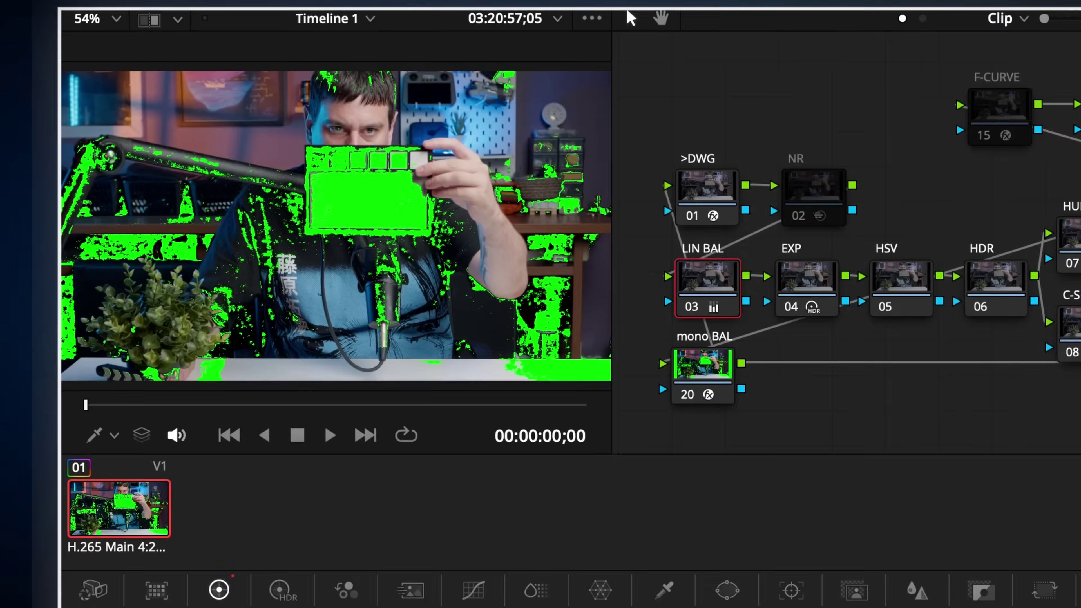
Step: Turn off Neutrals to Green on the mono BAL node and enable the Skin Tone Indicator
click(875, 226)
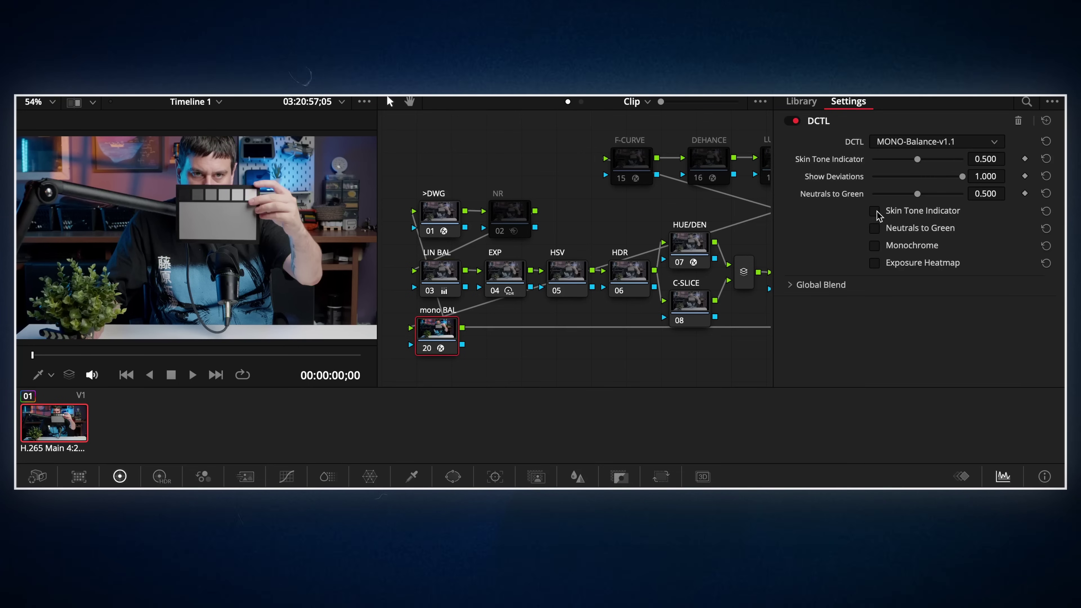
click(876, 211)
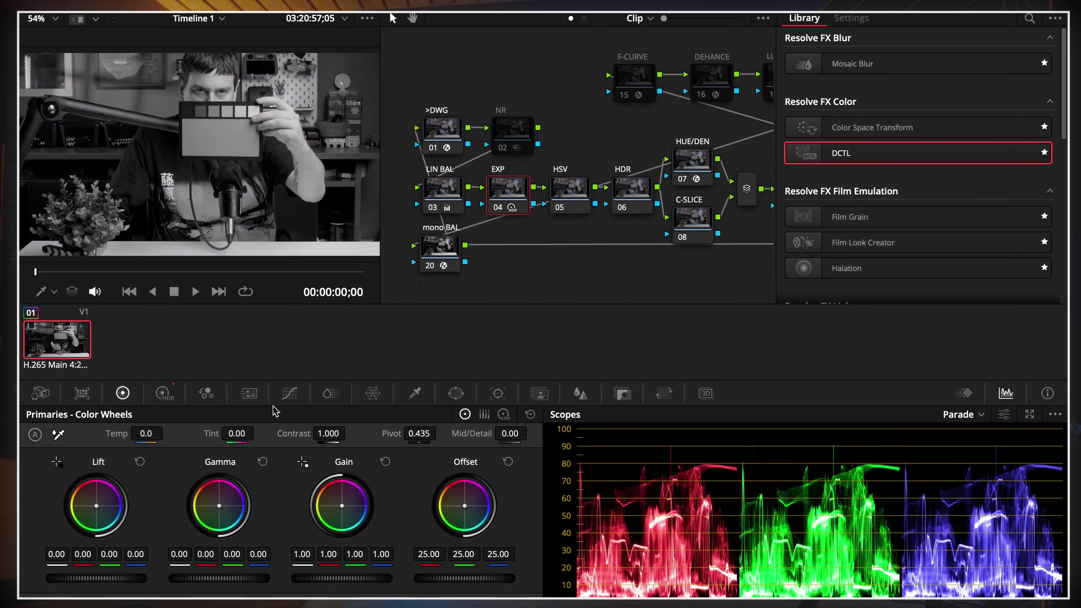
Step: Adjust the EXP node's contrast and enable Exposure Heatmap on the mono BAL node
drag(328, 434, 431, 133)
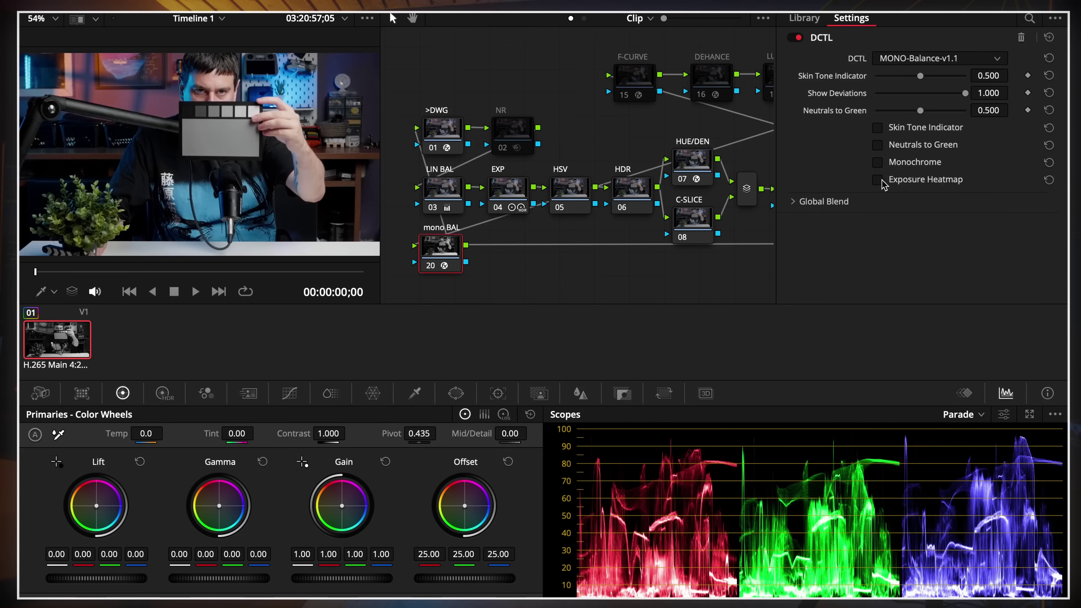
click(883, 181)
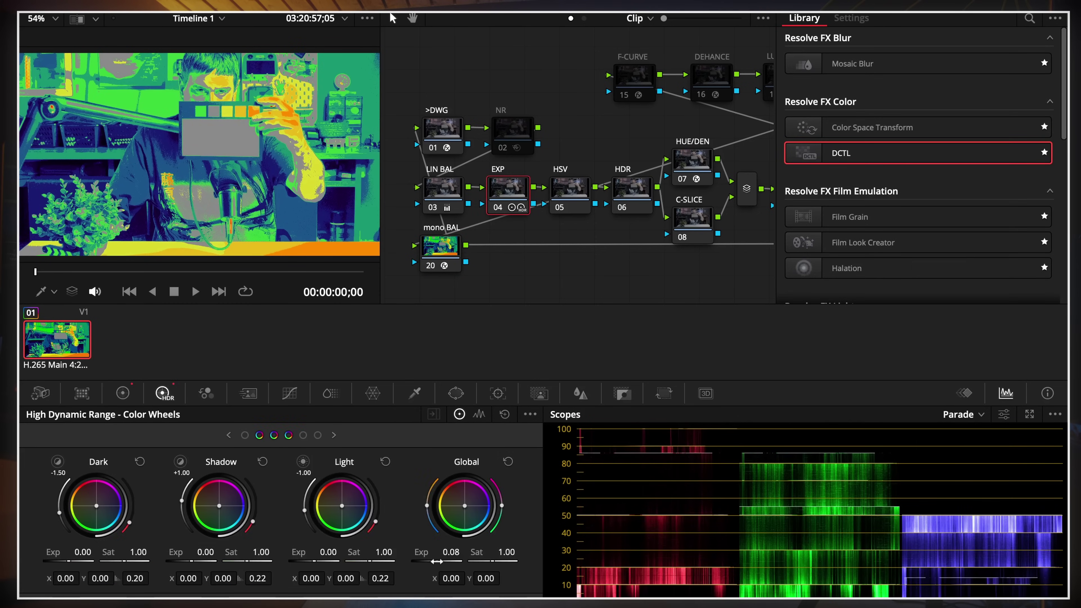
Step: Lower the EXP node's Global exposure and enable False Color on the mono BAL node's PixelTools DCTL
drag(436, 562, 425, 562)
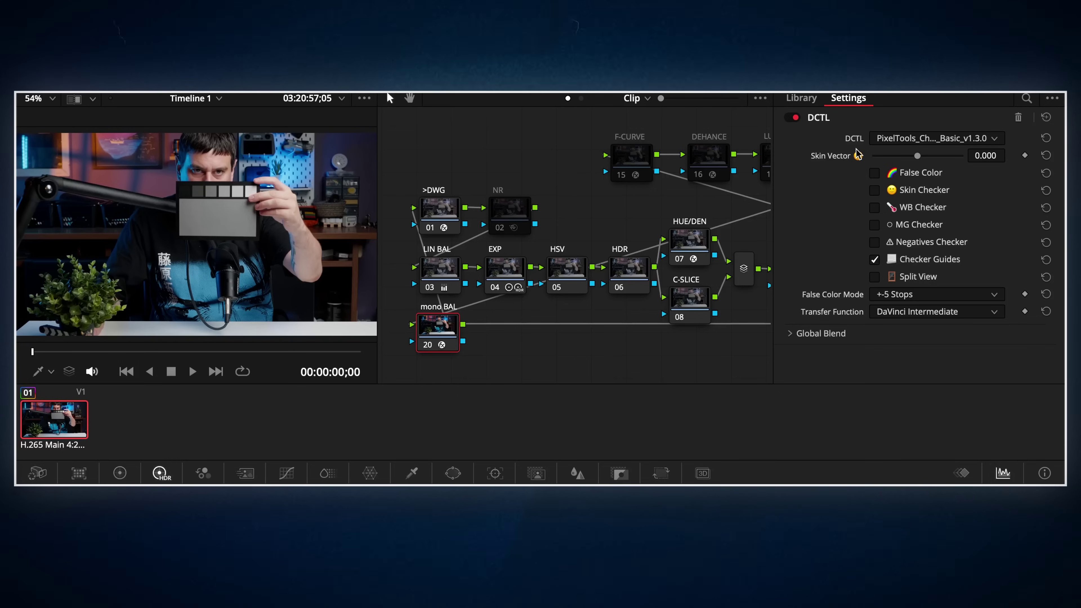
click(875, 174)
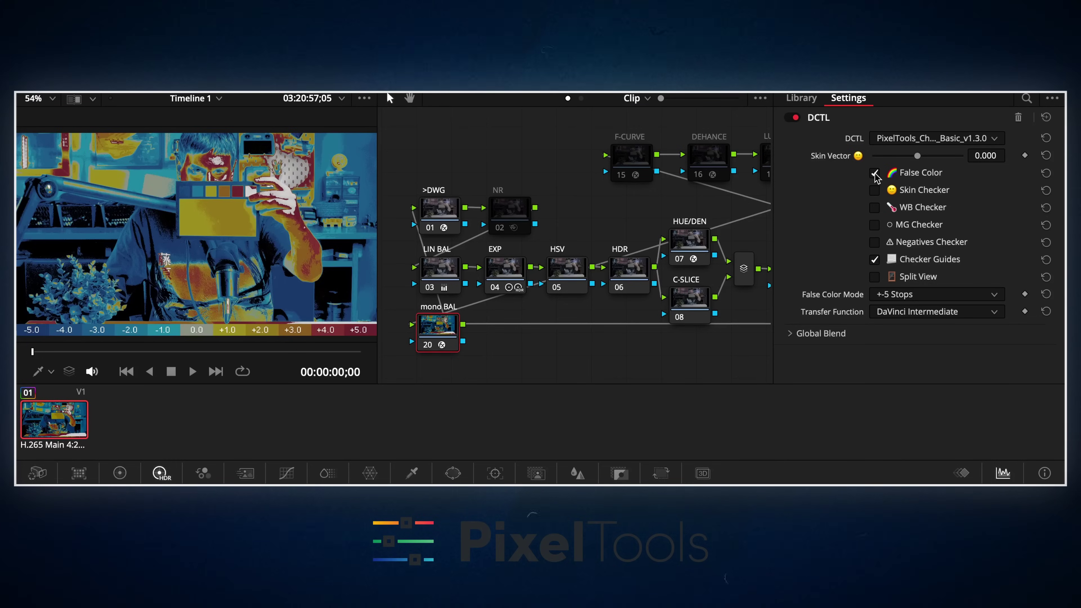
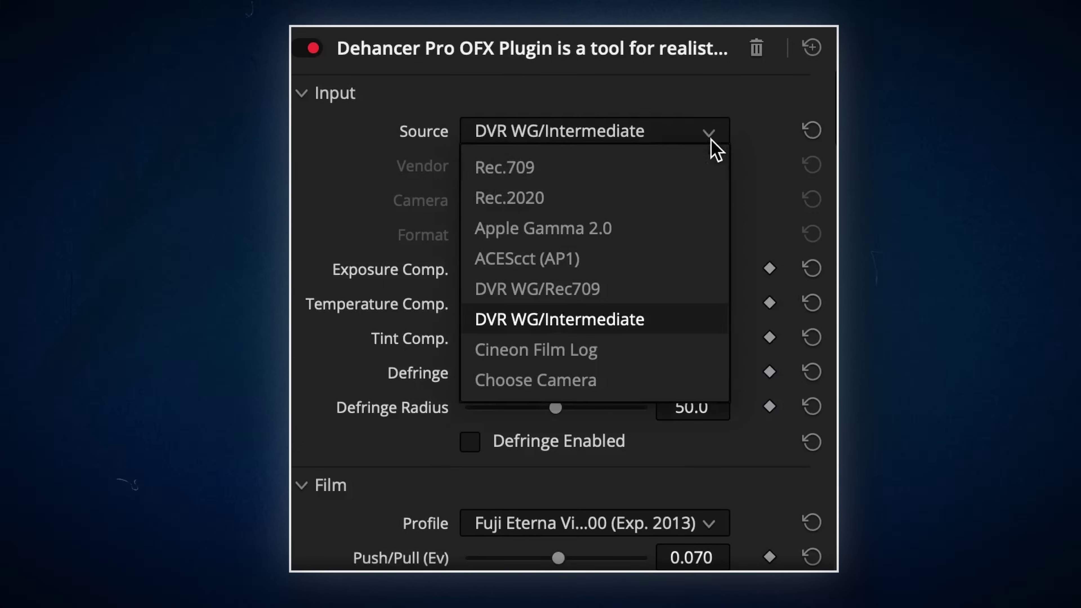
Step: Set Dehancer's input source to Choose Camera and open the Vendor choices
click(622, 380)
click(583, 166)
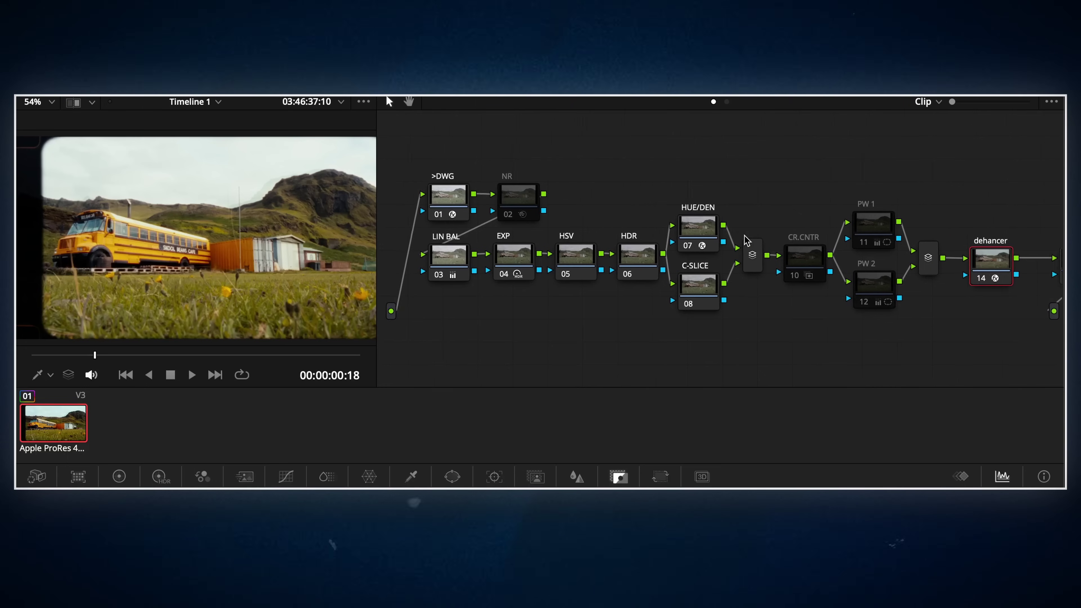
scroll(748, 241, right, 5)
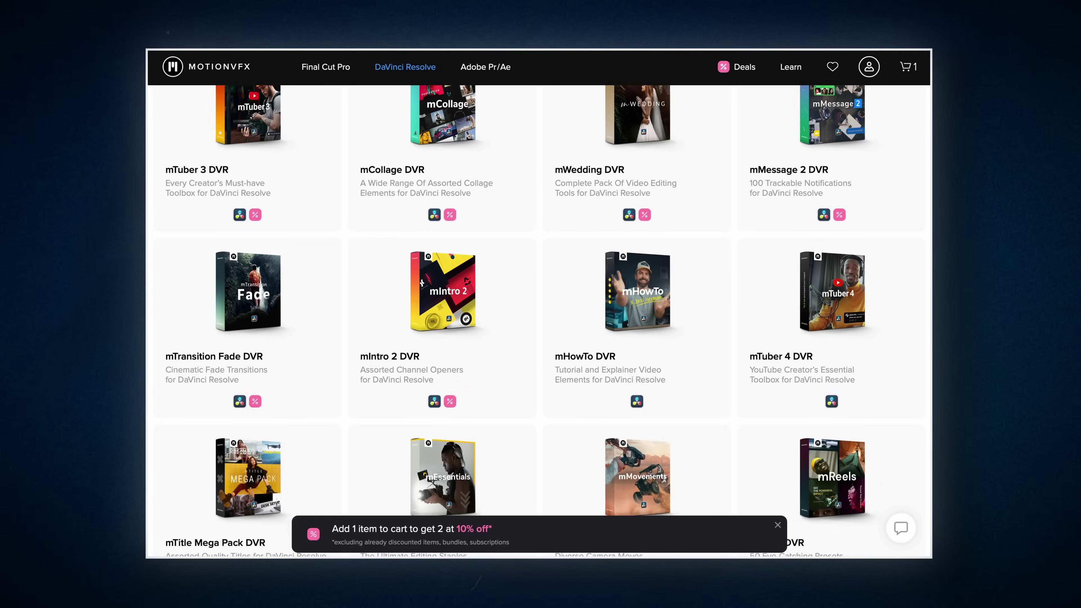
Step: Browse MotionVFX's DaVinci Resolve plugin catalogue and the travel-themed product page
scroll(541, 320, down, 5)
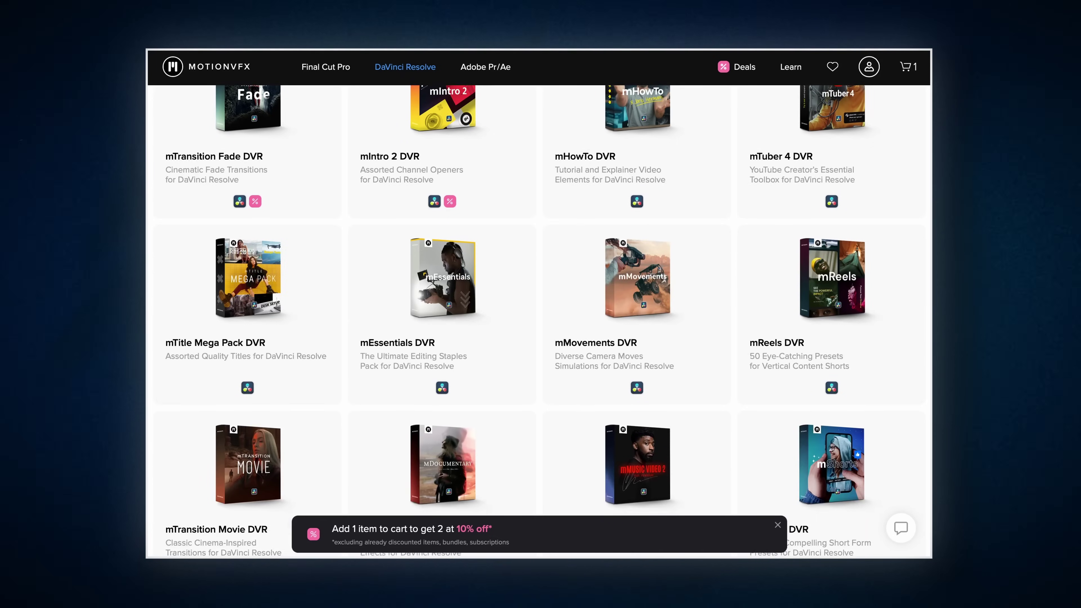
scroll(541, 319, down, 8)
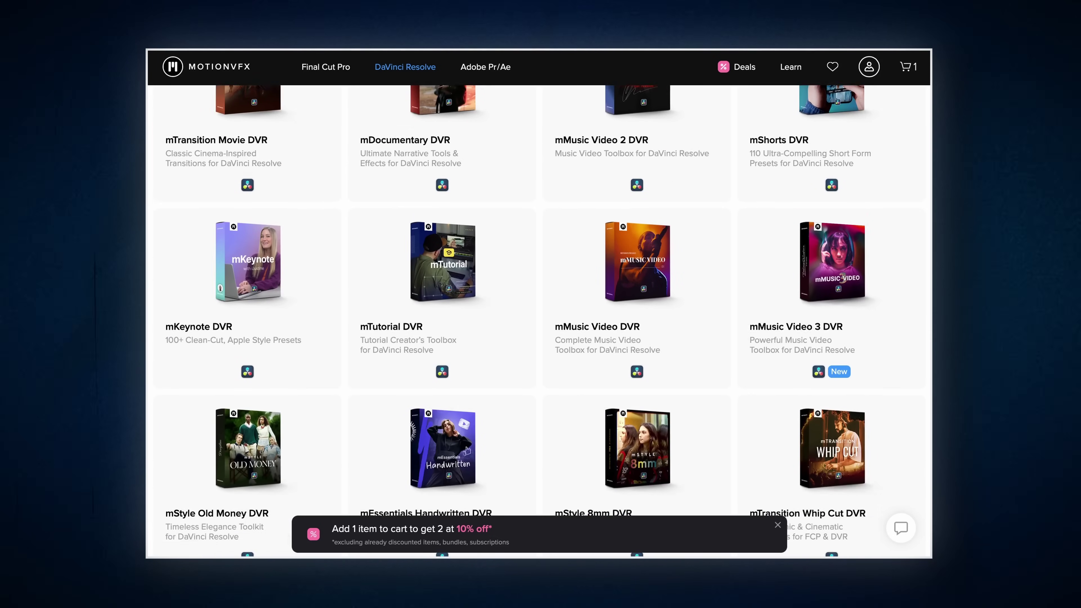
scroll(541, 319, down, 8)
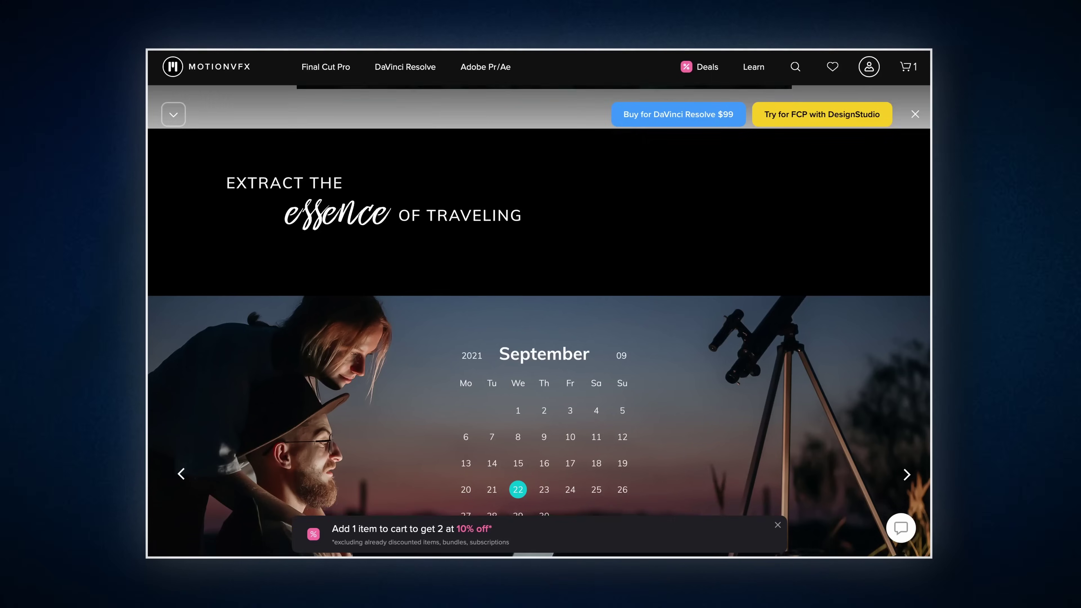
scroll(539, 322, down, 10)
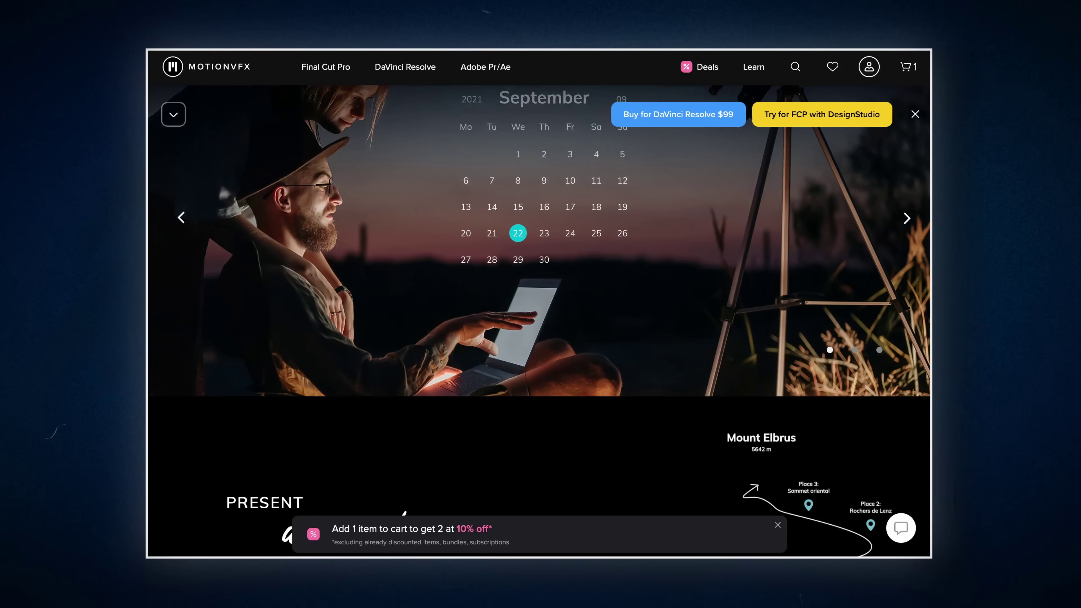
scroll(539, 322, down, 5)
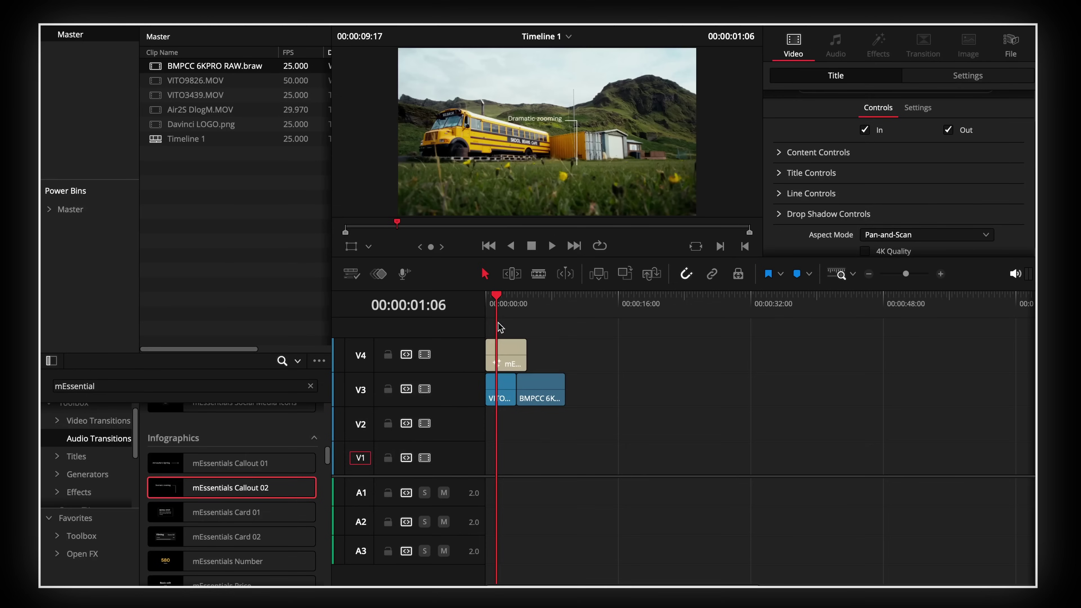
Step: Change the title text of the mEssentials Callout 02 clip on V4 to PERFECT MORNING COFFEE
click(492, 315)
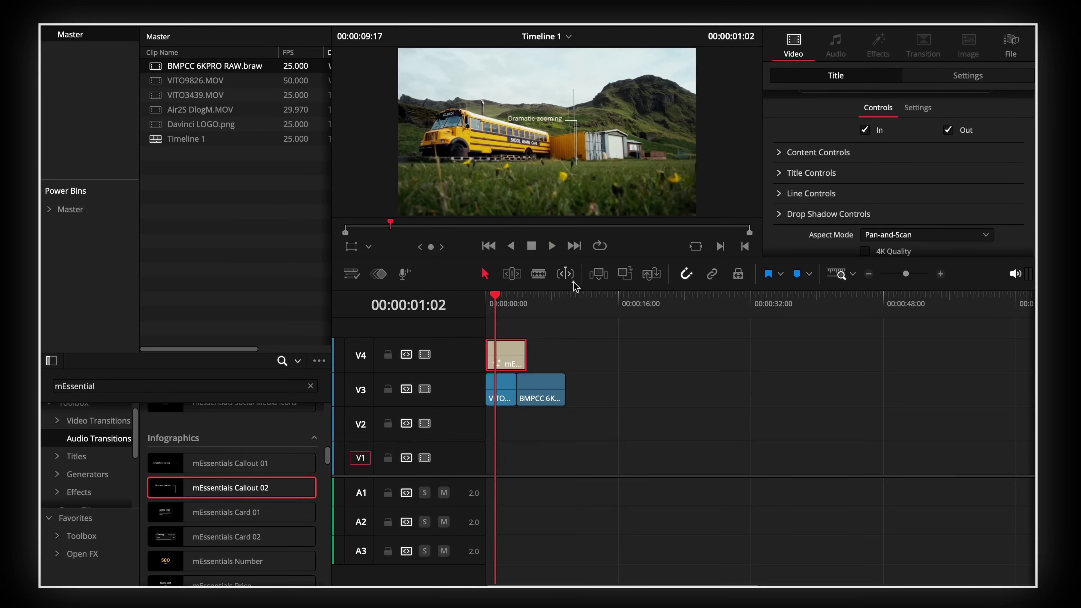
scroll(836, 131, up, 2)
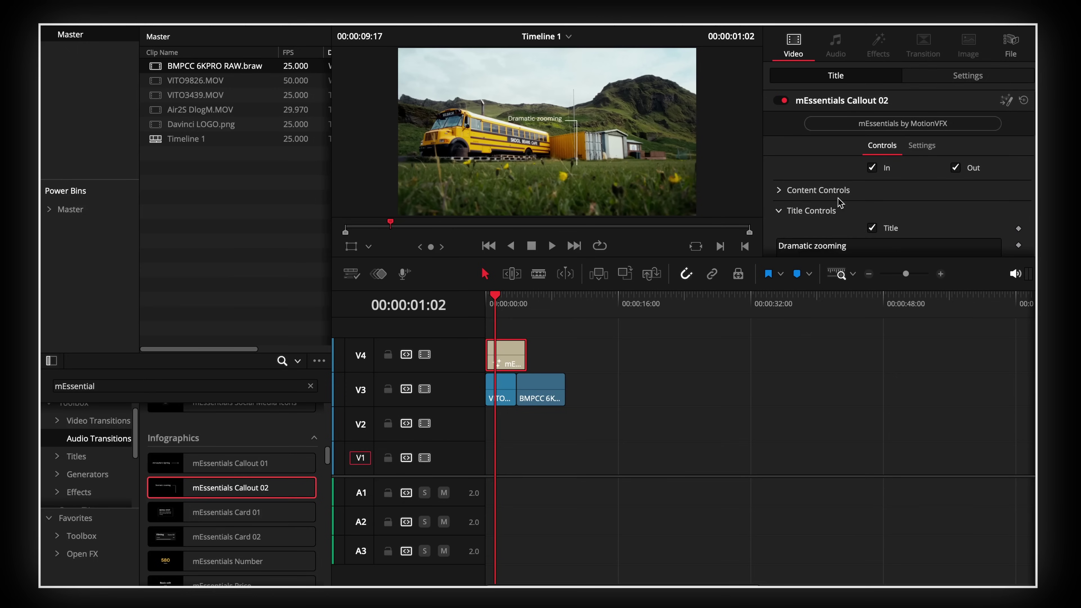
scroll(860, 230, down, 1)
triple_click(860, 208)
text(PERFECT MORNING COFFEE)
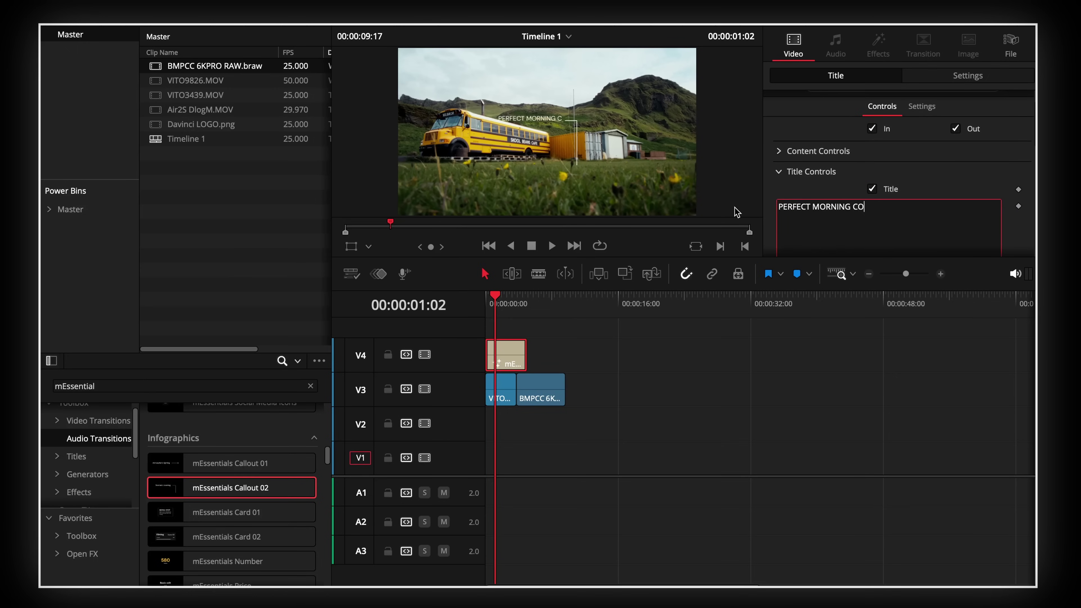
Step: Set the callout title's font to Dense
scroll(958, 167, down, 1)
scroll(958, 166, down, 2)
click(932, 221)
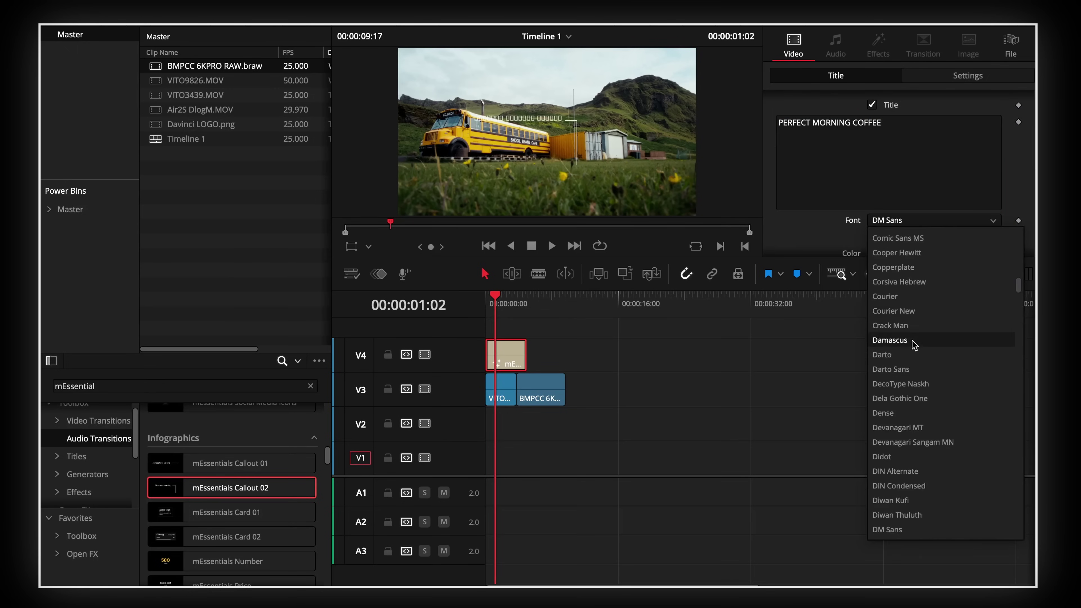
click(903, 413)
Step: Set the callout's Line Top Offset to -0.08 and Line Text Offset to 0.06, and change the line colour
scroll(889, 175, down, 8)
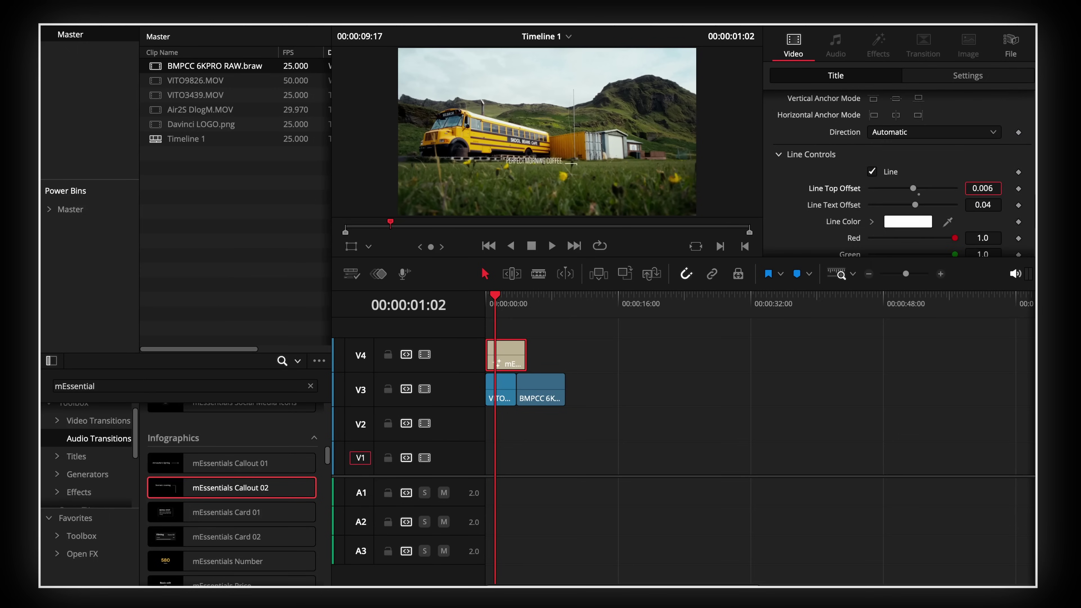
drag(915, 204, 915, 204)
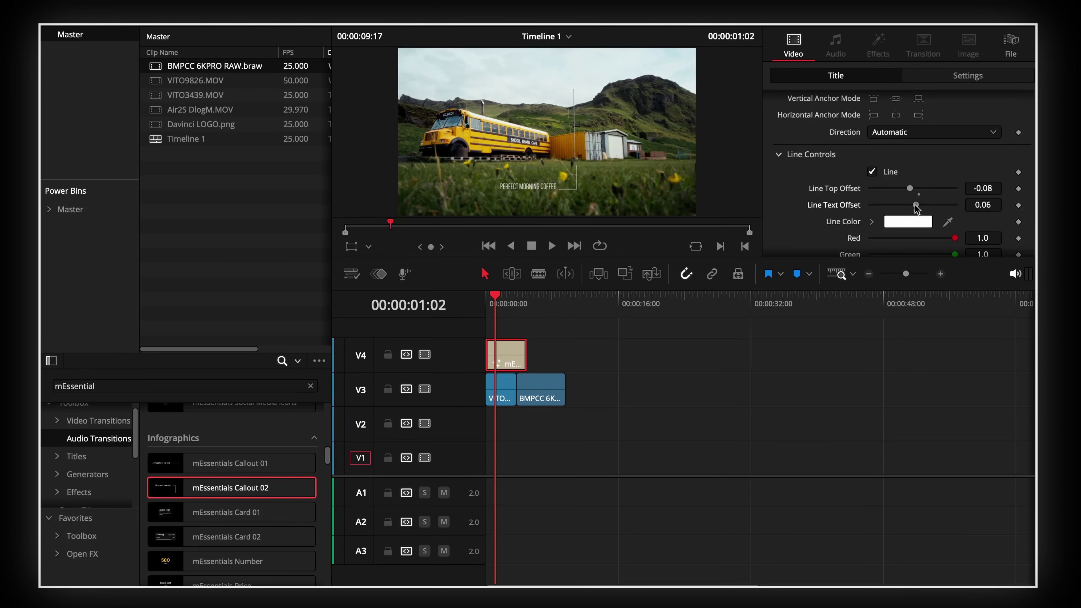
scroll(965, 187, down, 2)
click(908, 155)
click(156, 506)
click(255, 545)
scroll(802, 173, up, 10)
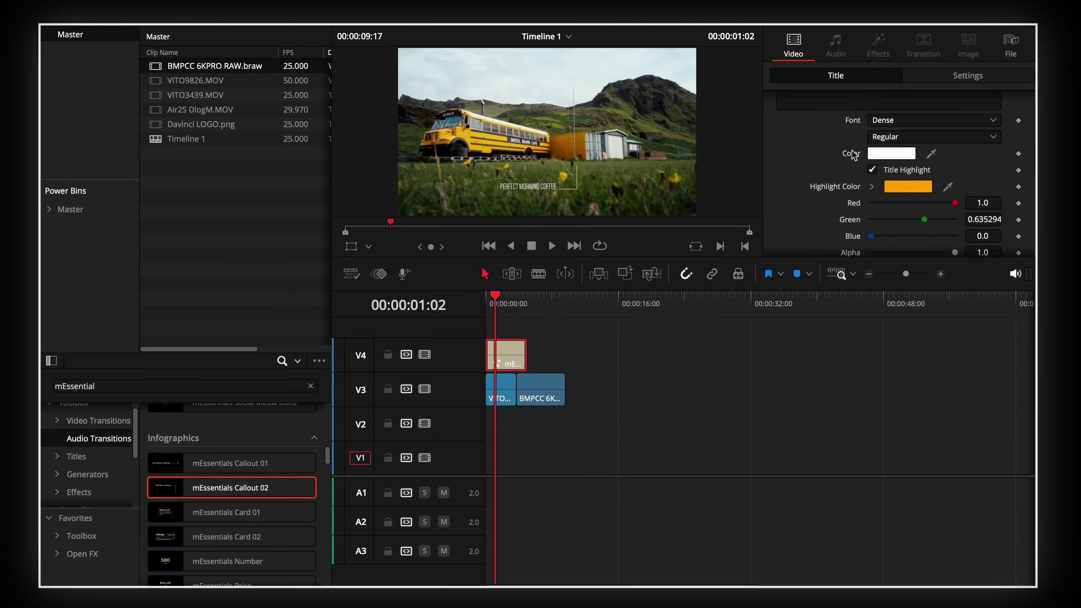
drag(897, 183, 885, 183)
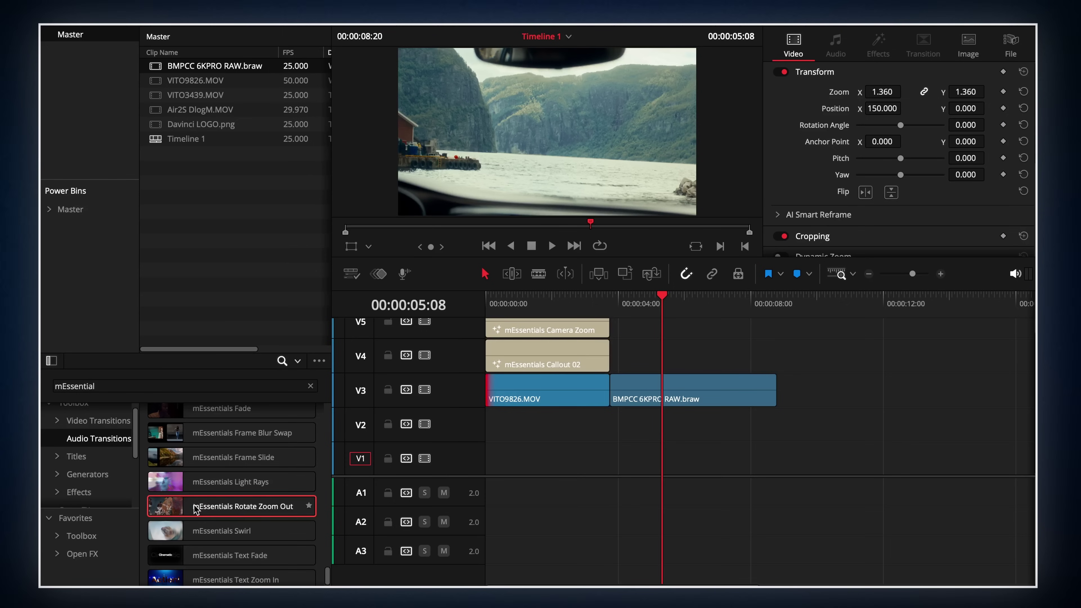
Step: Play the cut between VITO9826.MOV and BMPCC 6KPRO RAW.braw to preview the mEssentials Rotate Zoom Out transition
click(604, 304)
key(space)
click(581, 304)
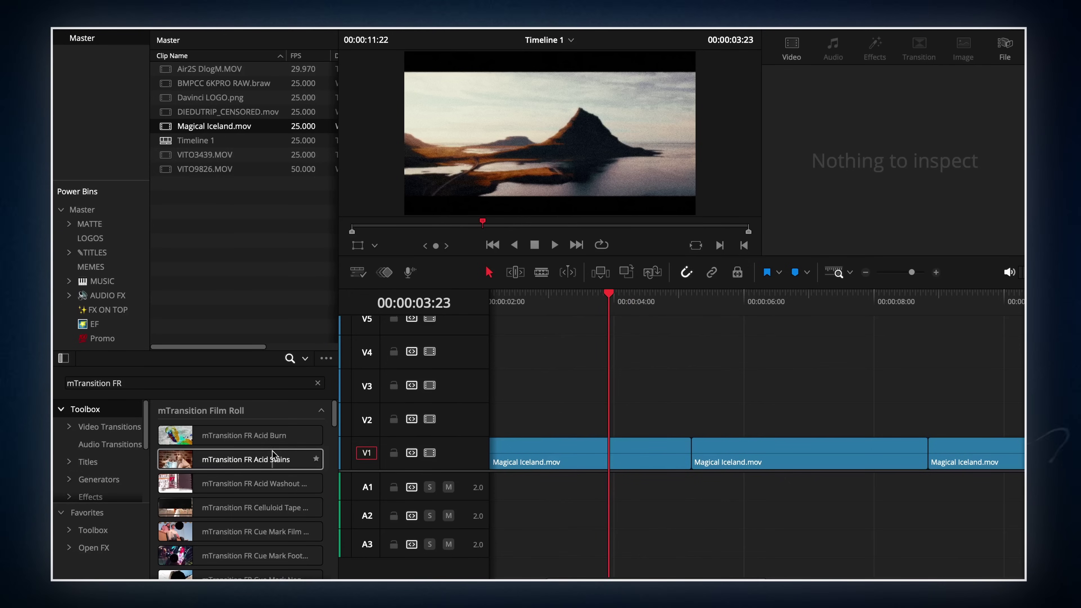
Step: Add the mTransition FR Acid Stains transition at the first cut between the Magical Iceland.mov clips and preview it full screen
drag(273, 455, 562, 408)
drag(700, 459, 700, 460)
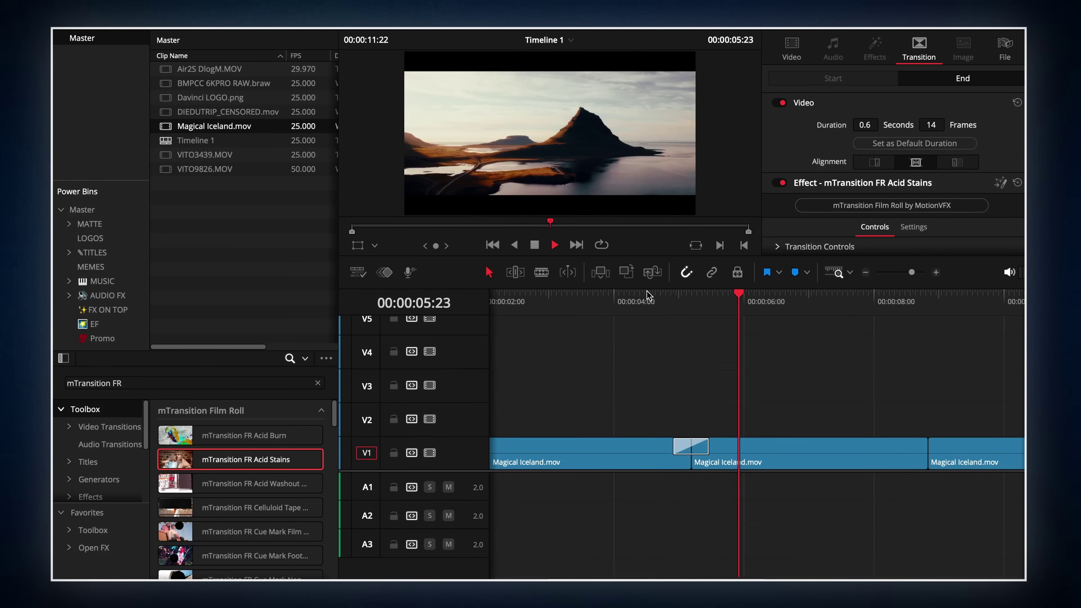
click(583, 302)
key(ctrl+f)
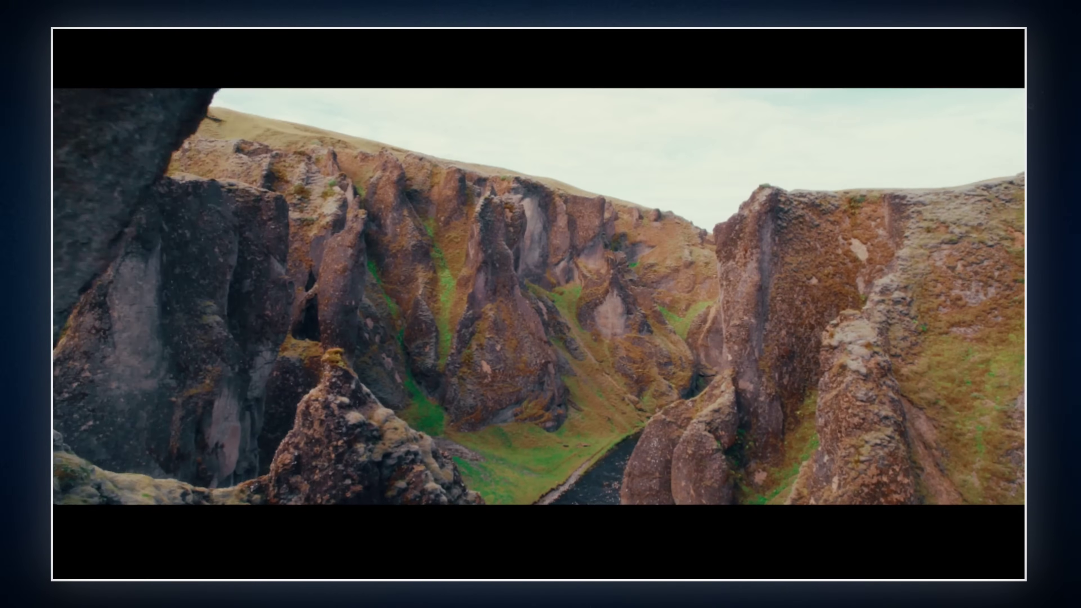
key(Escape)
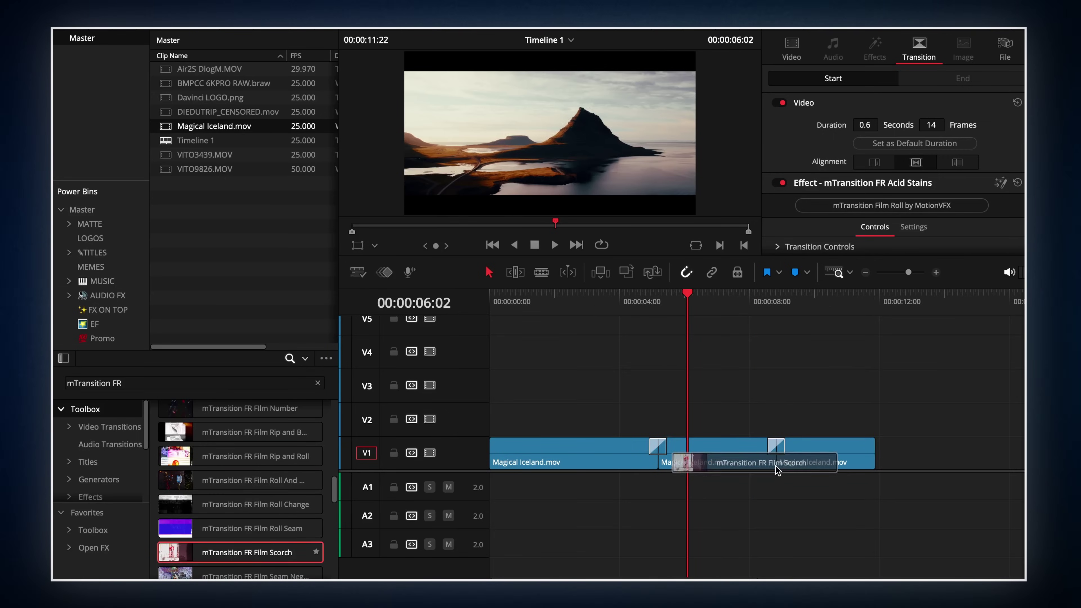
Step: Apply the mTransition FR Film Scorch transition at the last Magical Iceland.mov cut and play it back
click(762, 309)
key(space)
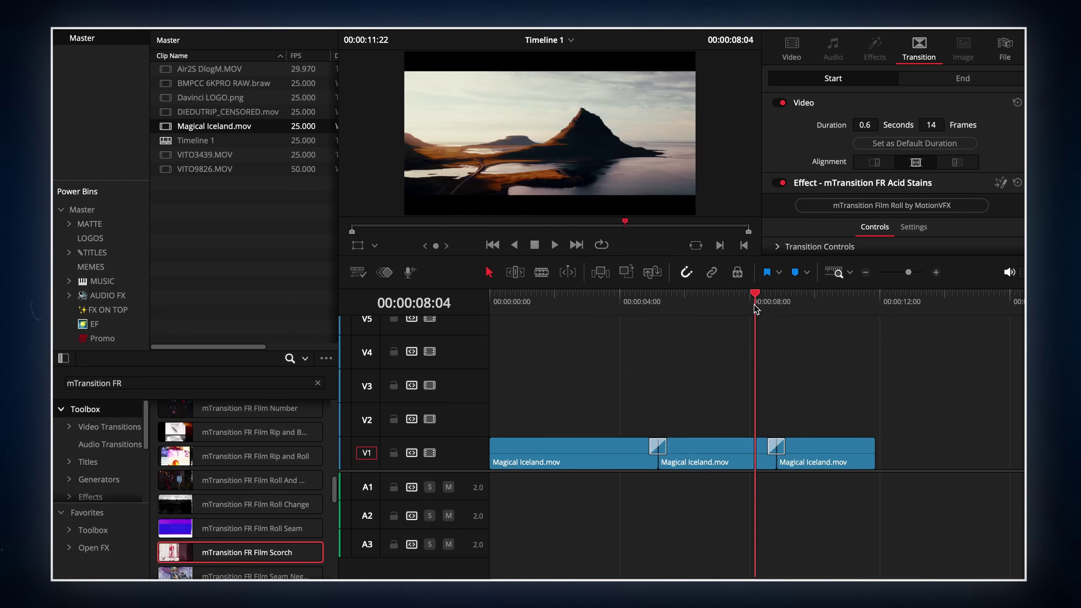